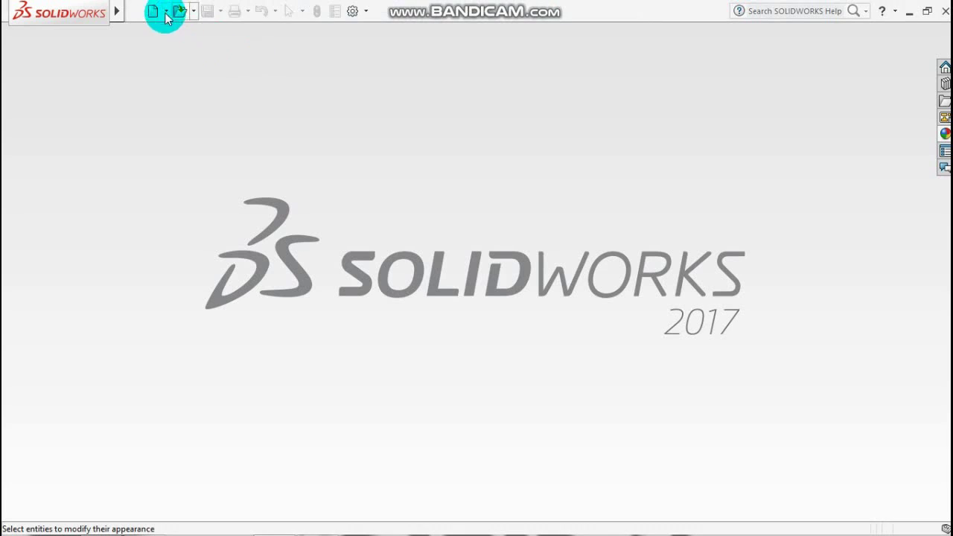
- Create a new part and start a sketch on the Front Plane
click(152, 12)
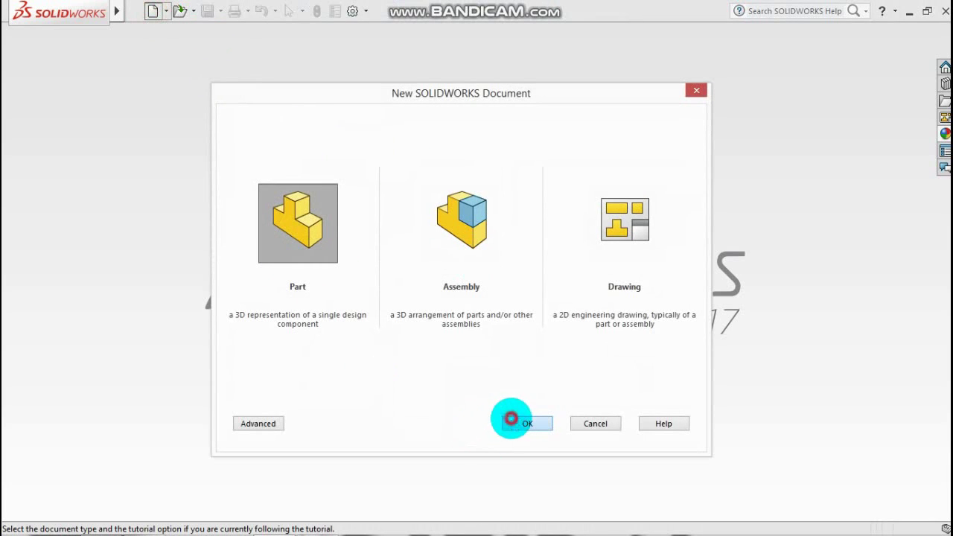
click(527, 424)
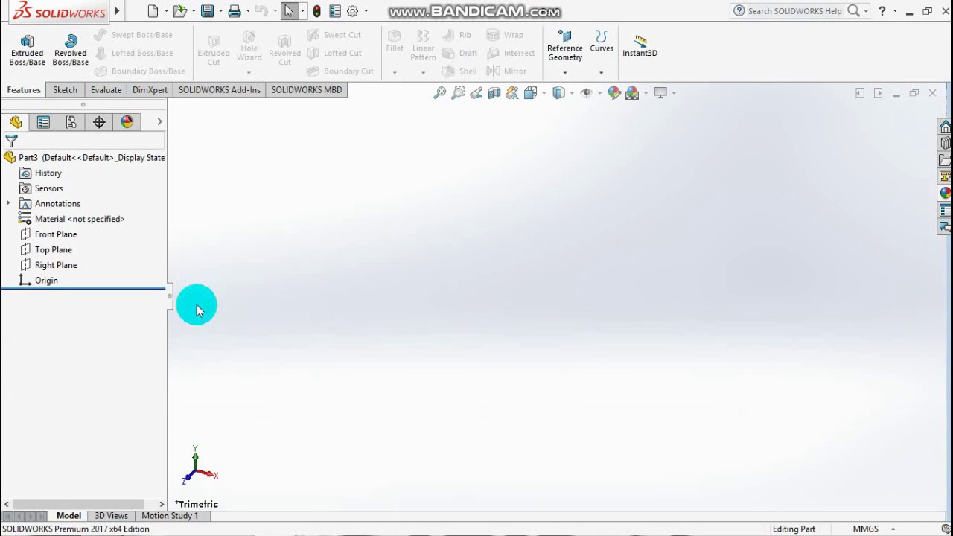
click(56, 234)
click(81, 216)
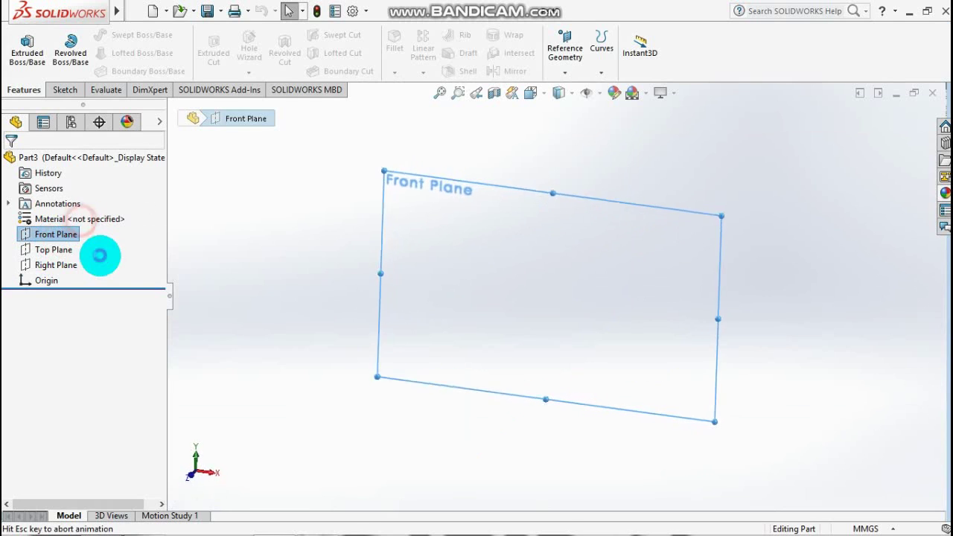
- Draw a circle centred on the origin and dimension its diameter to 8.35mm
click(121, 34)
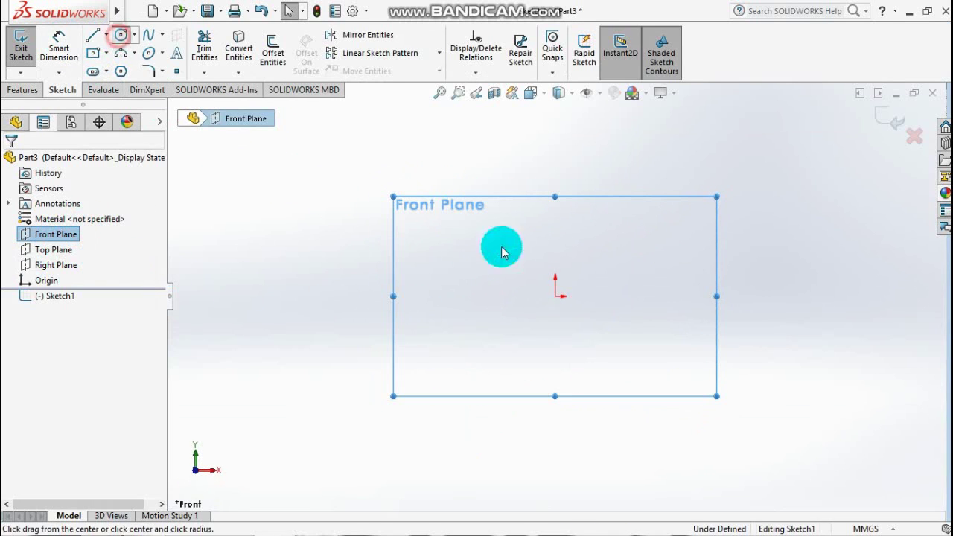
drag(556, 296, 621, 370)
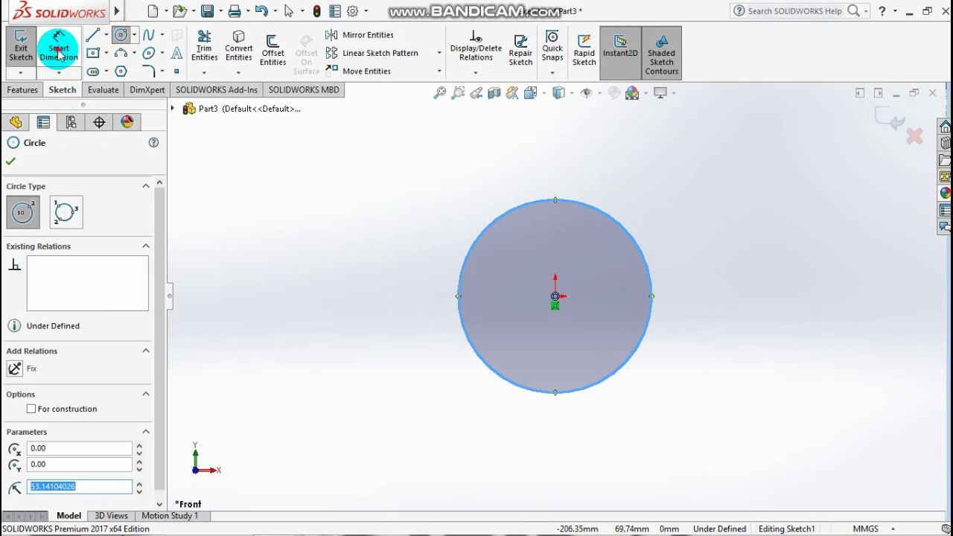
click(59, 46)
click(634, 234)
click(676, 215)
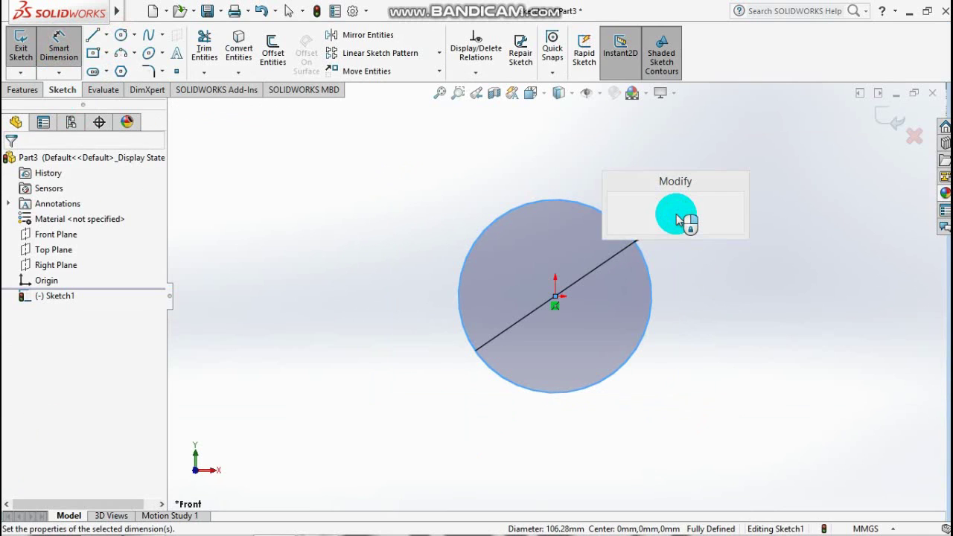
text(8.35)
key(Return)
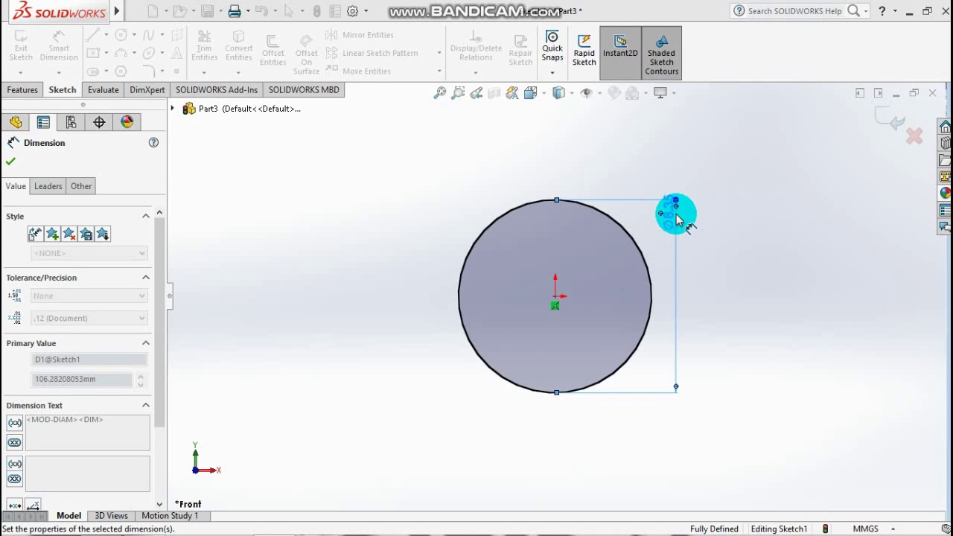
- Extrude the circle 5mm blind in the reverse direction
click(22, 89)
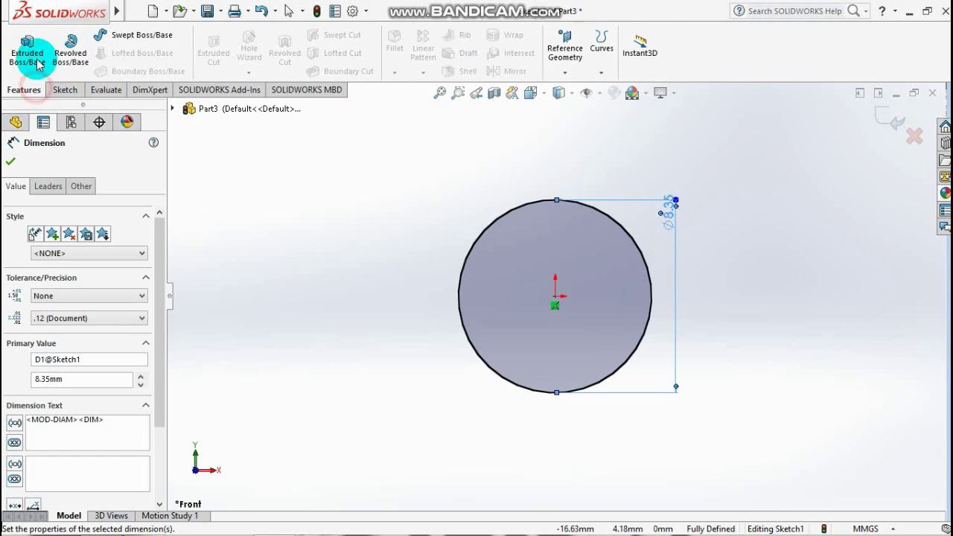
click(27, 53)
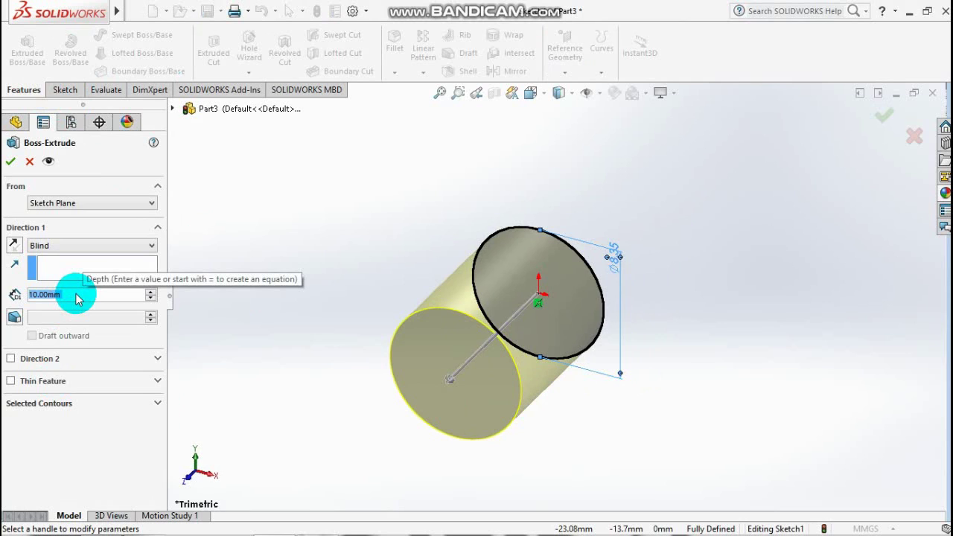
text(5)
key(Return)
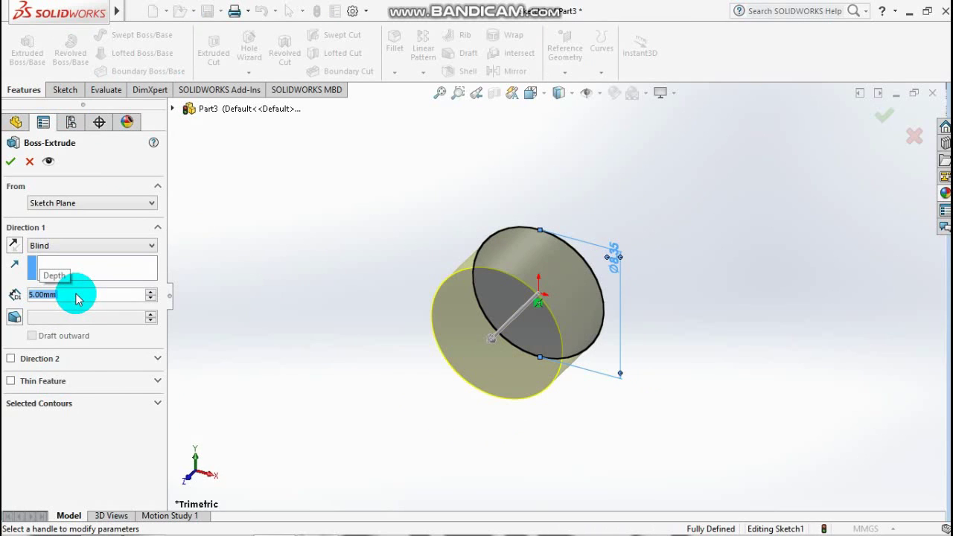
mouse_move(744, 326)
middle_down()
mouse_move(702, 334)
mouse_move(528, 318)
mouse_move(685, 291)
mouse_move(685, 282)
mouse_move(677, 291)
middle_up()
click(39, 295)
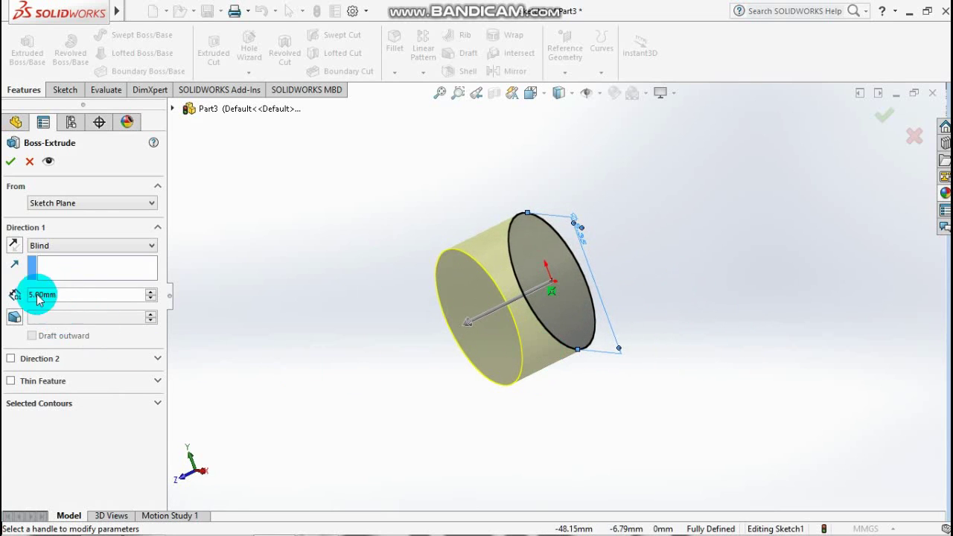
click(15, 245)
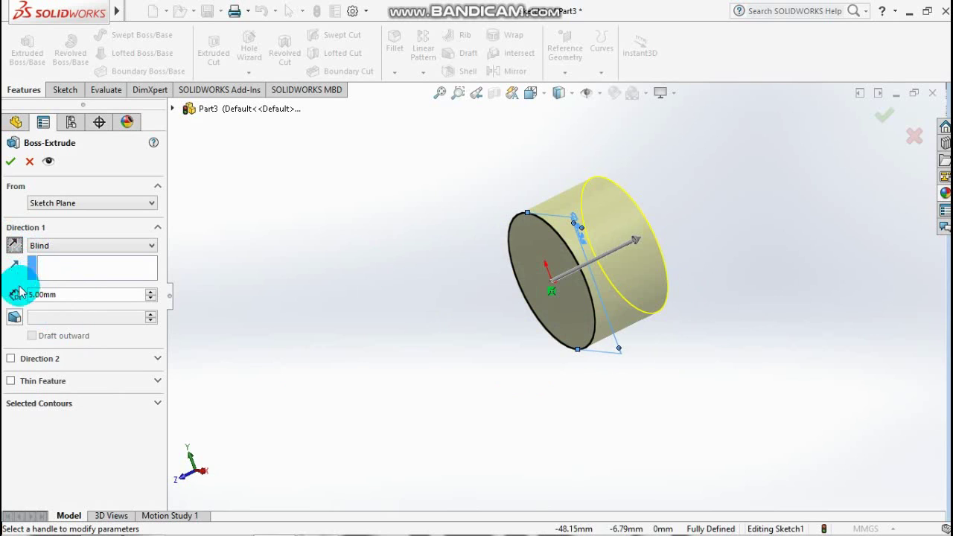
- Add a 20° draft taper to the extrusion and accept it
click(14, 321)
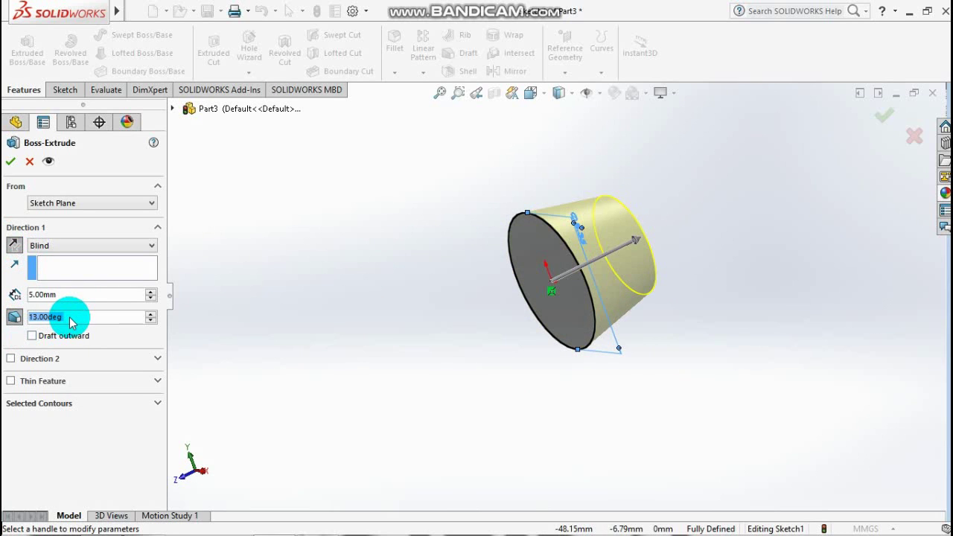
text(20)
key(Return)
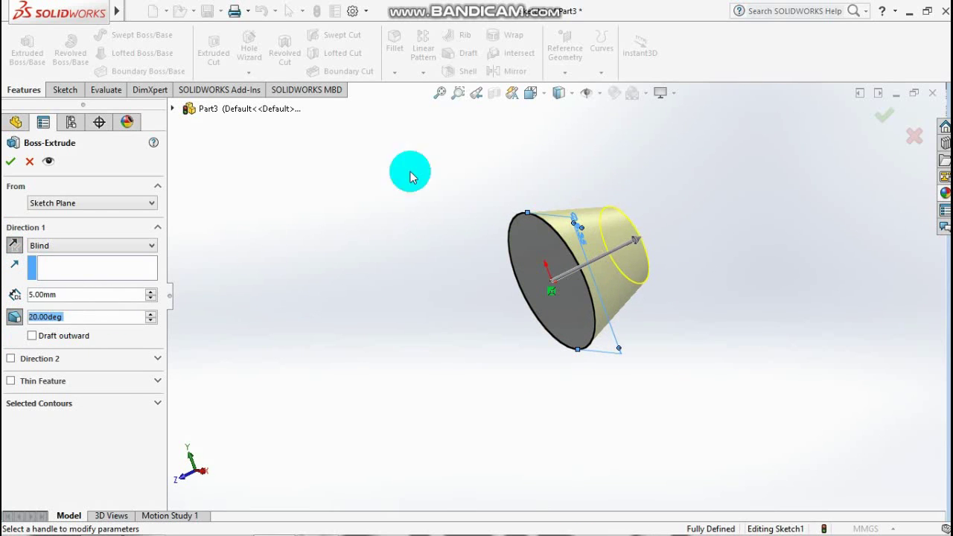
mouse_move(768, 266)
middle_down()
mouse_move(722, 278)
mouse_move(738, 350)
mouse_move(769, 389)
mouse_move(778, 340)
mouse_move(770, 317)
middle_up()
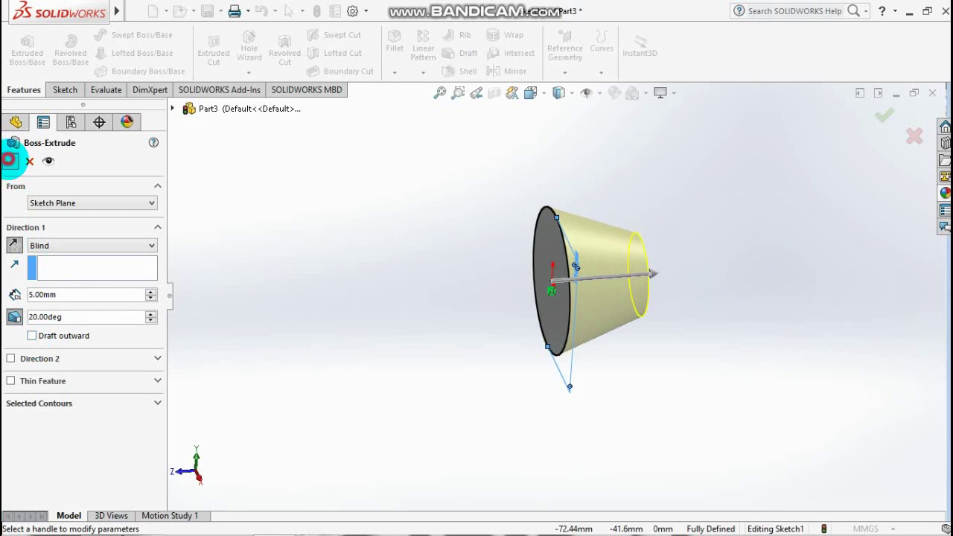
click(9, 159)
- Fillet the cone's small circular edge with a 1.75mm radius
mouse_move(804, 293)
middle_down()
mouse_move(744, 305)
mouse_move(689, 335)
mouse_move(630, 326)
mouse_move(536, 334)
mouse_move(343, 285)
mouse_move(399, 281)
mouse_move(357, 320)
mouse_move(667, 291)
mouse_move(624, 283)
mouse_move(686, 299)
mouse_move(655, 304)
mouse_move(682, 287)
mouse_move(660, 291)
middle_up()
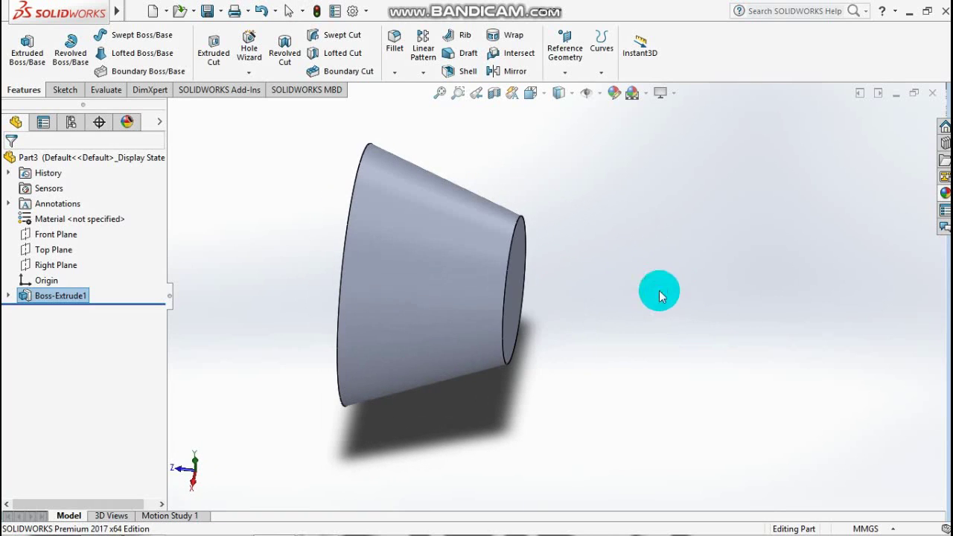
click(511, 246)
click(395, 58)
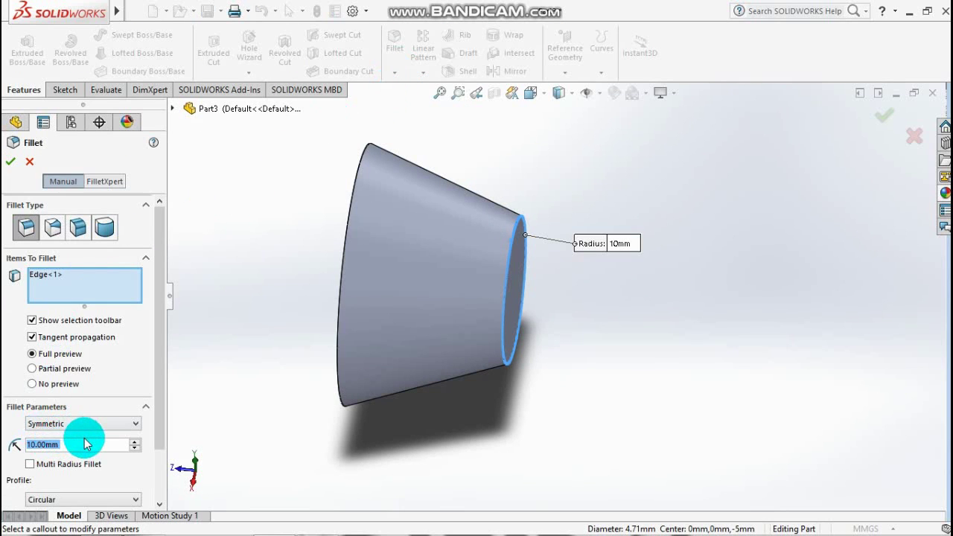
text(1.7)
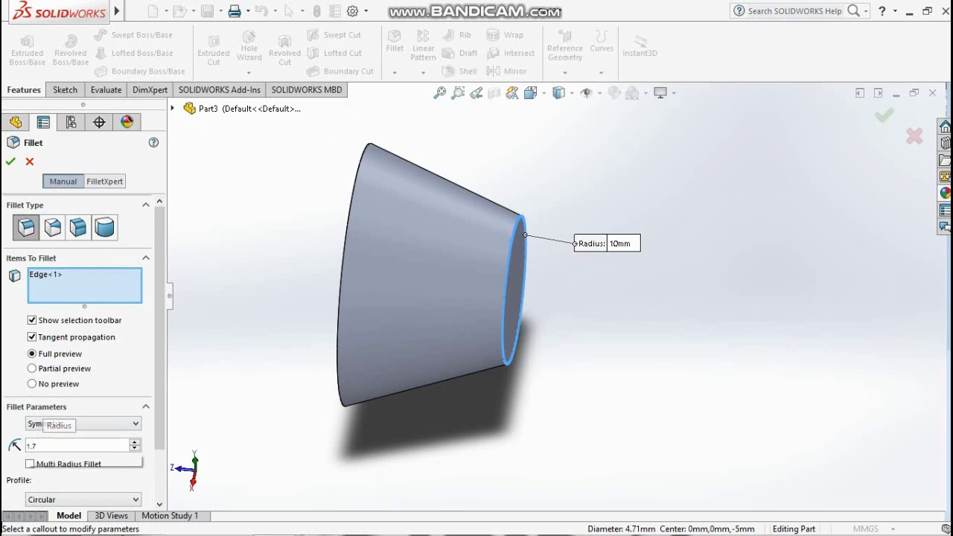
text(5)
key(Return)
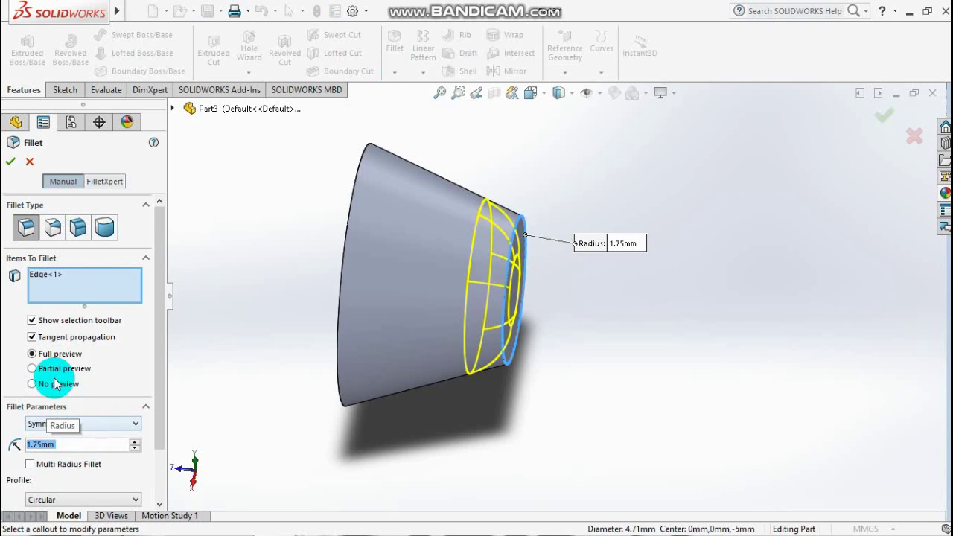
click(11, 162)
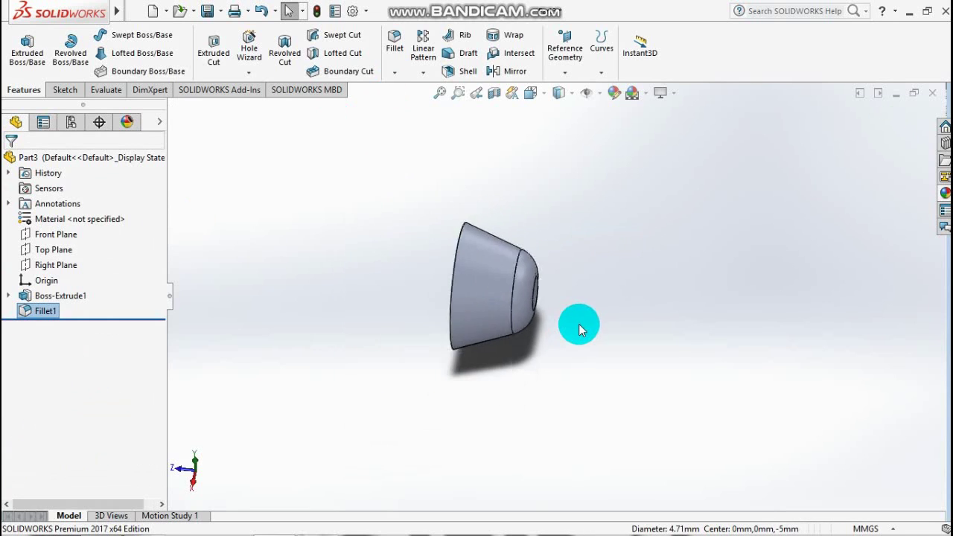
- Edit Boss-Extrude1 and change its depth from 5mm to 2.5mm
mouse_move(578, 323)
middle_down()
mouse_move(523, 363)
mouse_move(633, 273)
middle_up()
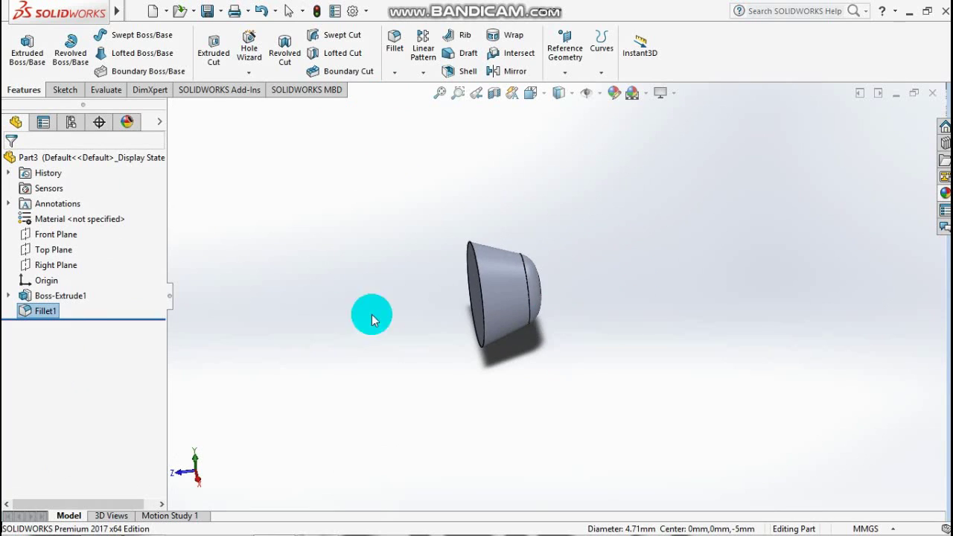
click(74, 299)
click(88, 256)
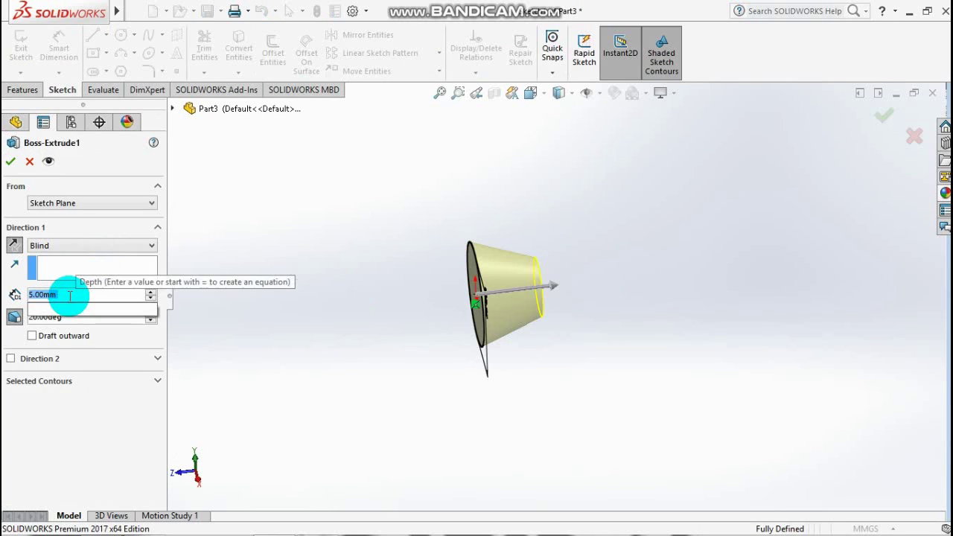
text(2.5)
key(Return)
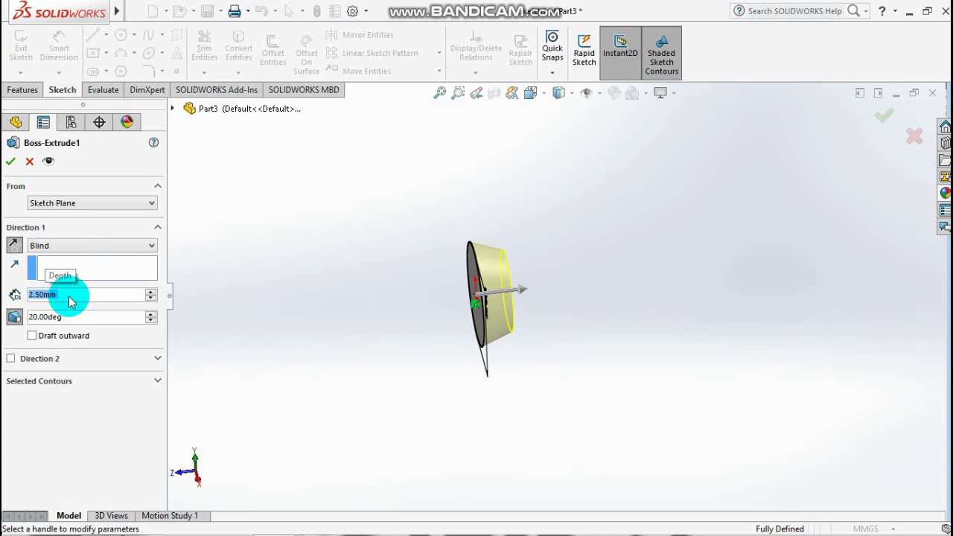
click(12, 166)
- Turn the part to its inner circular face and start a sketch on it
middle_drag(668, 302, 495, 295)
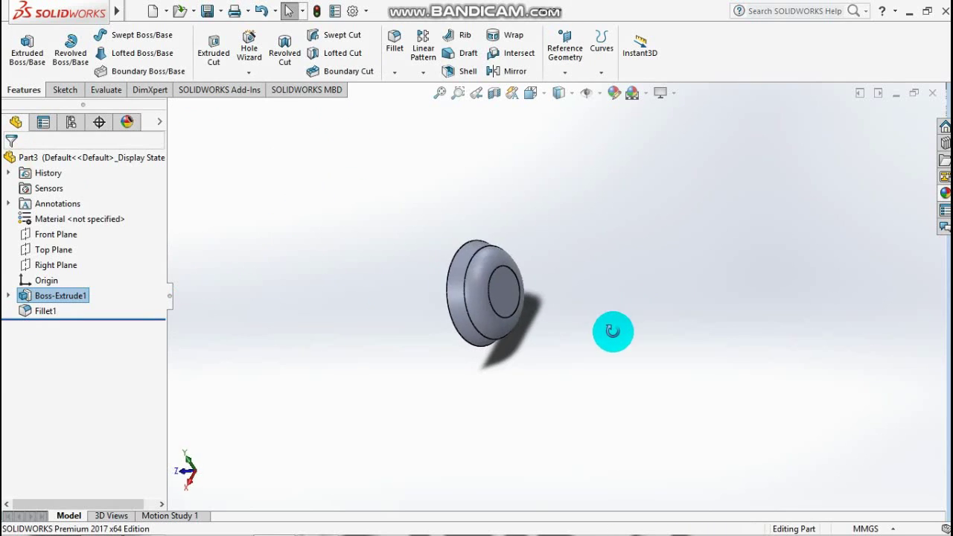
scroll(594, 294, down, 4)
mouse_move(652, 321)
middle_down()
mouse_move(687, 263)
mouse_move(680, 249)
mouse_move(648, 261)
middle_up()
middle_drag(655, 313, 468, 285)
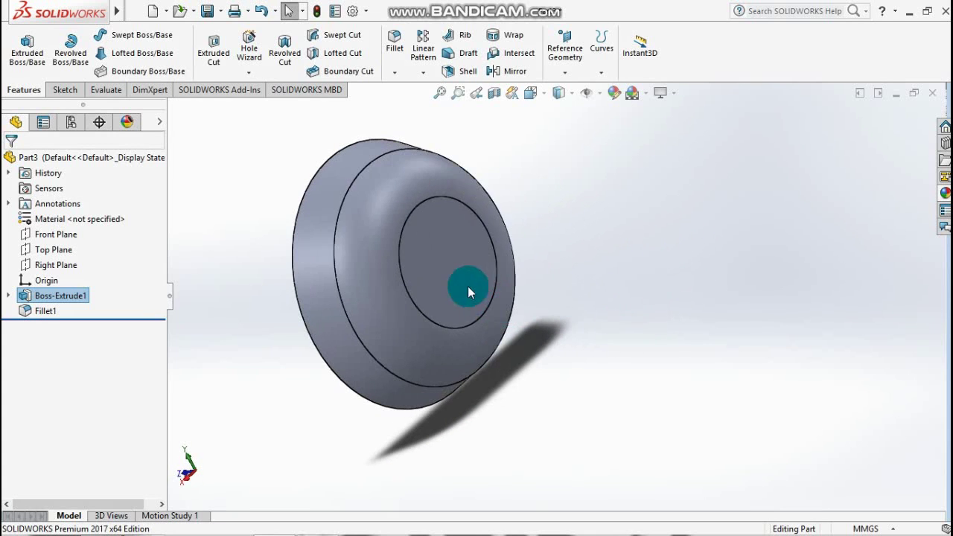
click(468, 273)
click(505, 223)
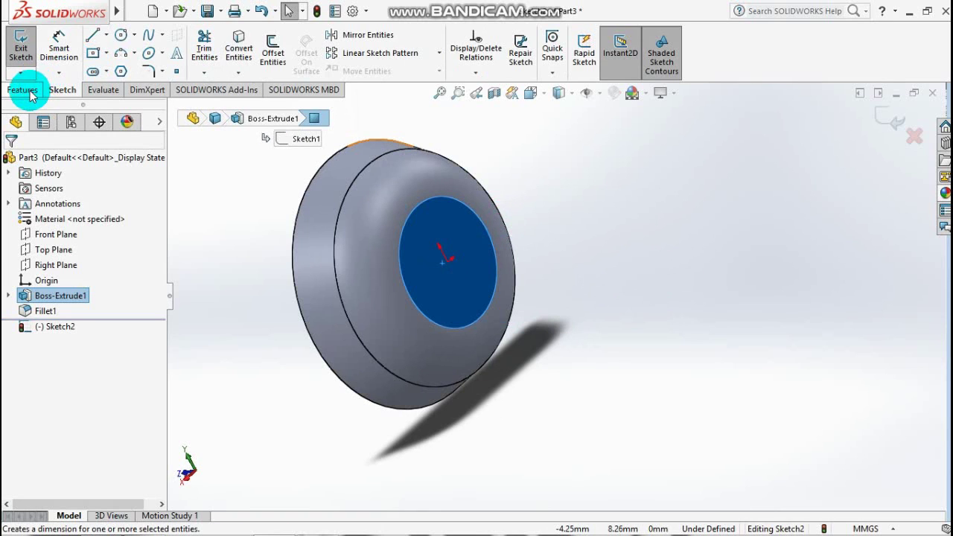
click(234, 46)
click(19, 87)
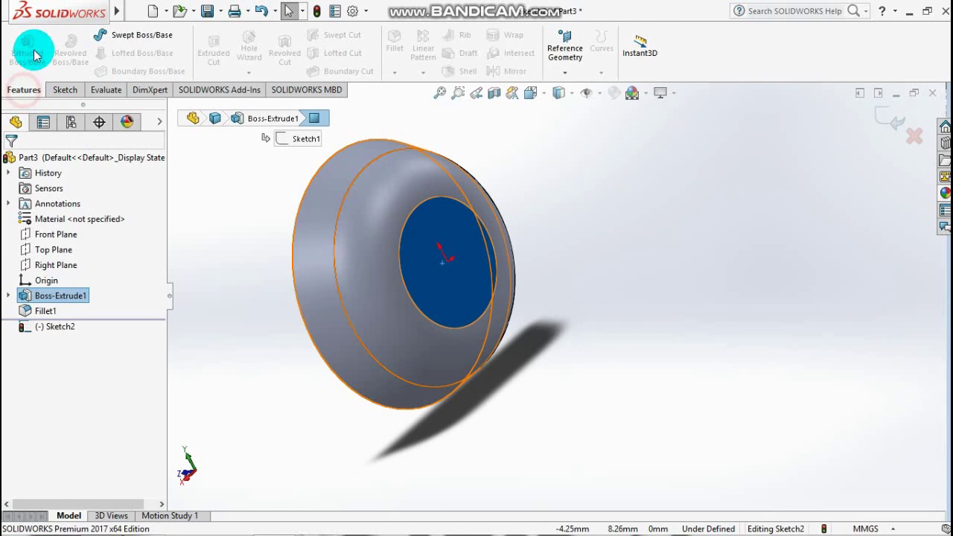
- Discard the unfinished sketch and reselect the head's inner circular face
middle_drag(793, 258, 849, 249)
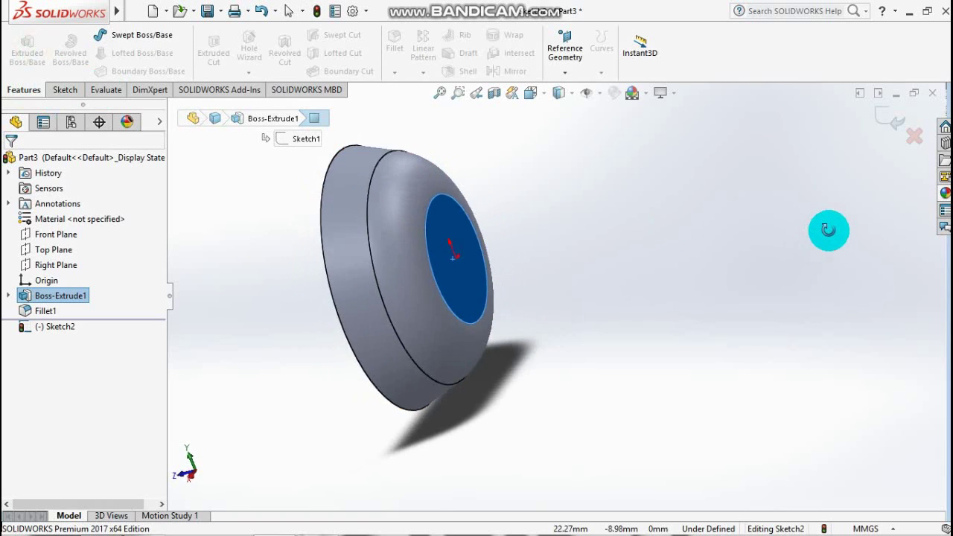
click(451, 221)
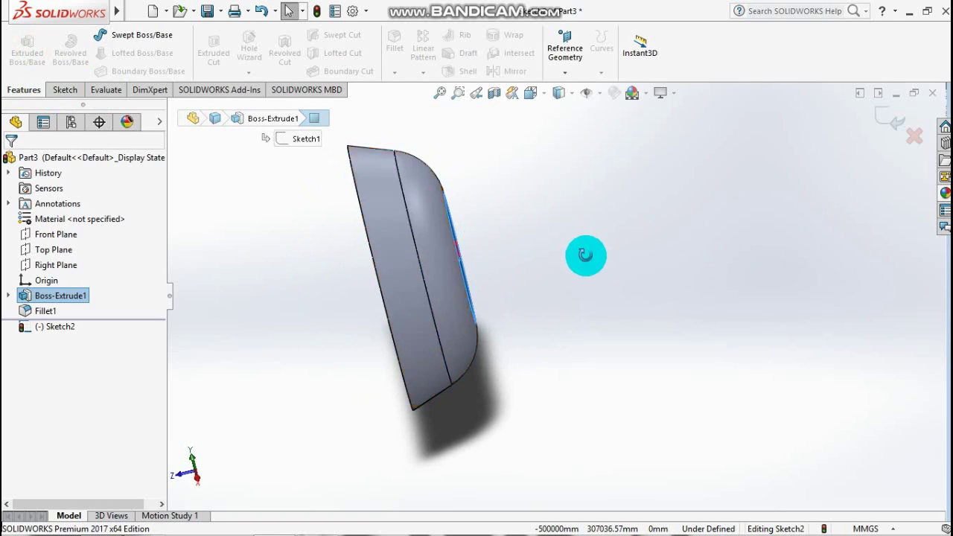
middle_drag(581, 251, 575, 266)
scroll(575, 262, down, 2)
scroll(575, 262, up, 3)
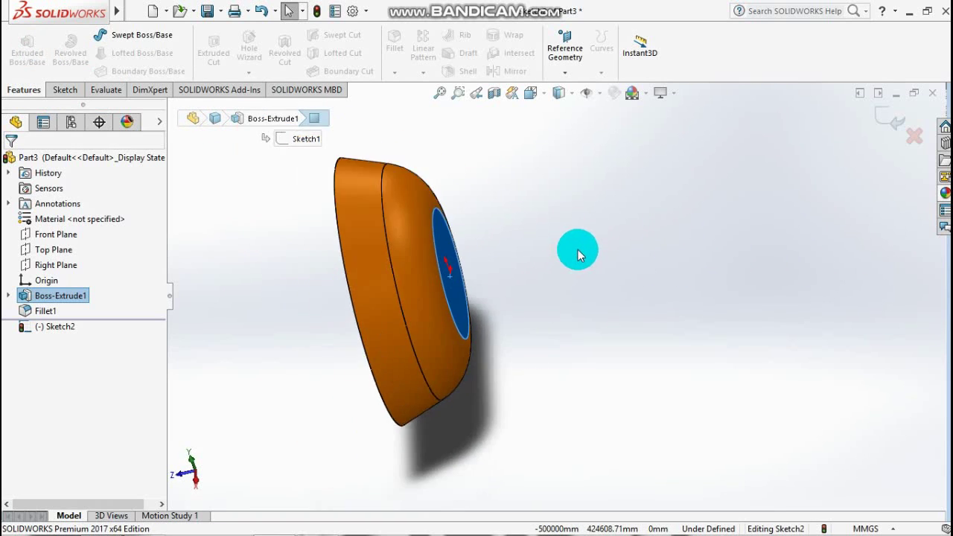
click(889, 125)
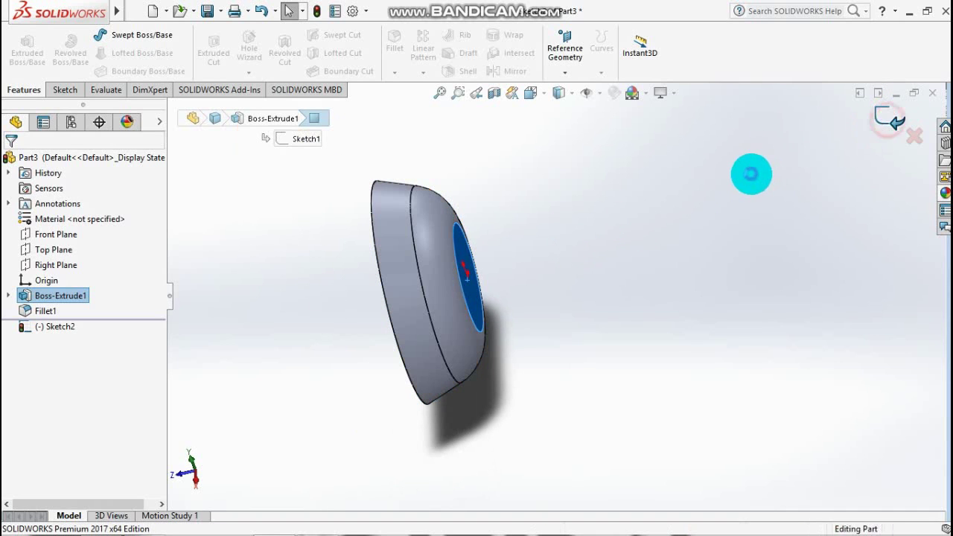
mouse_move(601, 251)
middle_down()
mouse_move(581, 263)
mouse_move(615, 236)
mouse_move(559, 265)
mouse_move(467, 267)
middle_up()
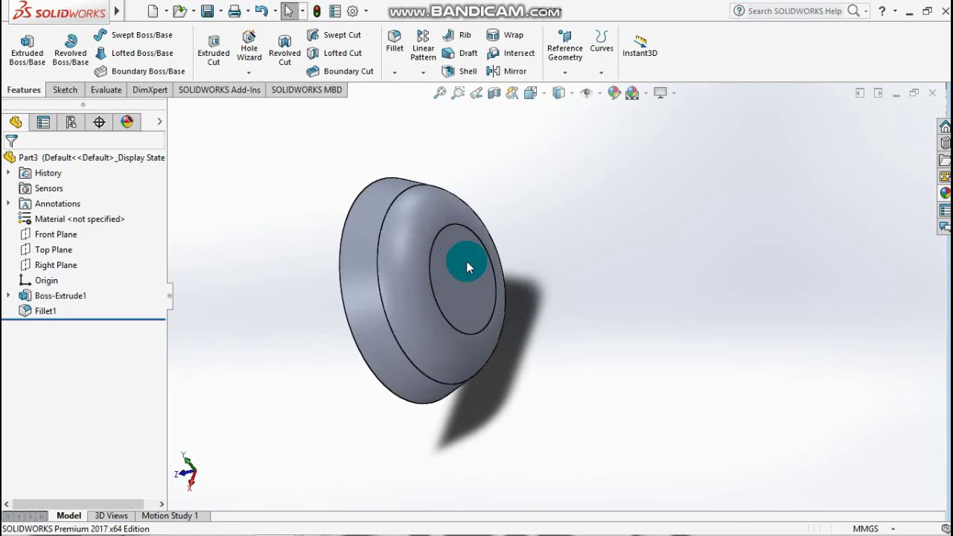
click(455, 263)
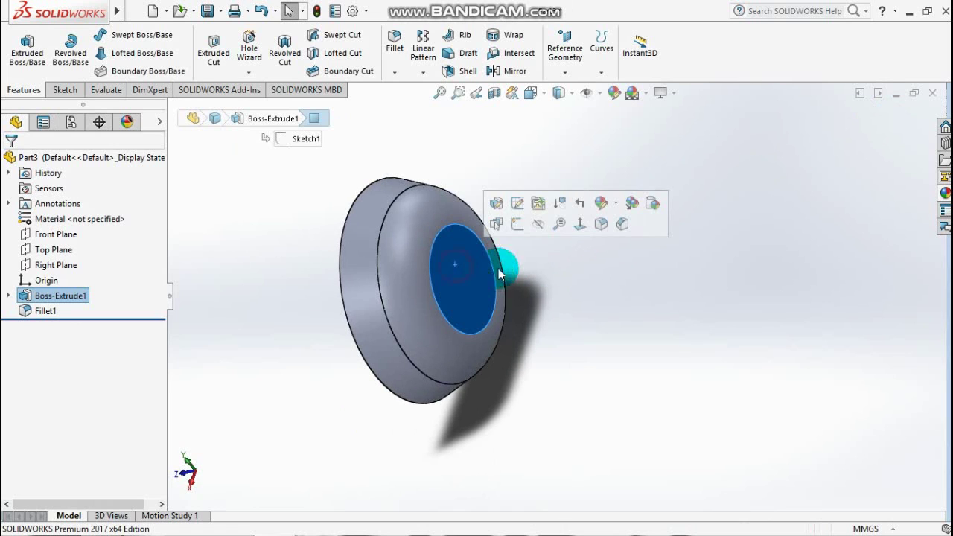
- Convert the inner face's edge into a sketch and extrude it 8.35mm
click(520, 231)
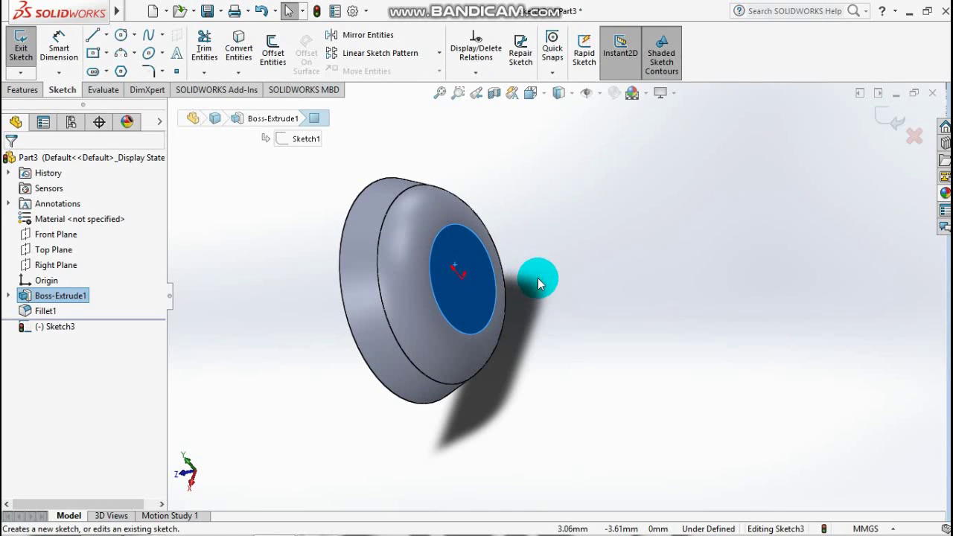
click(235, 41)
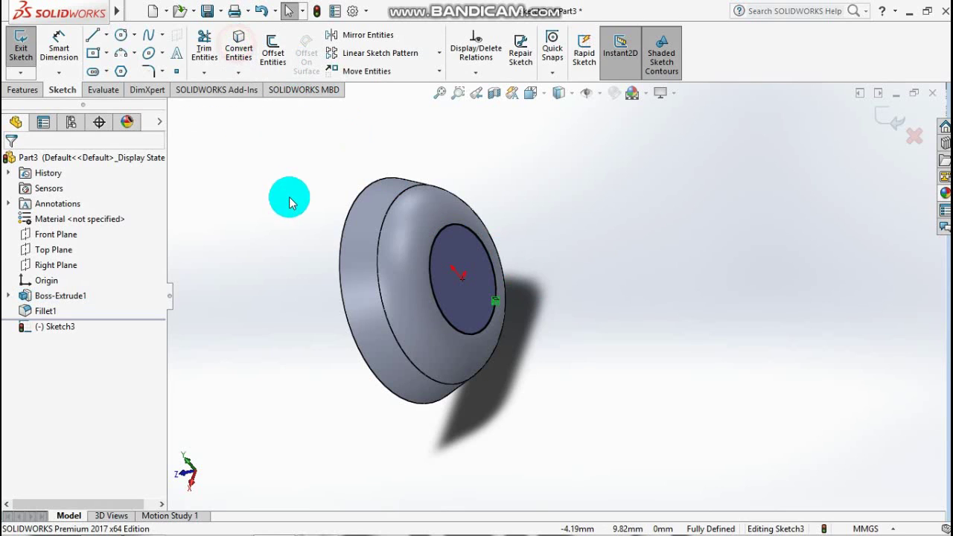
click(23, 91)
click(27, 46)
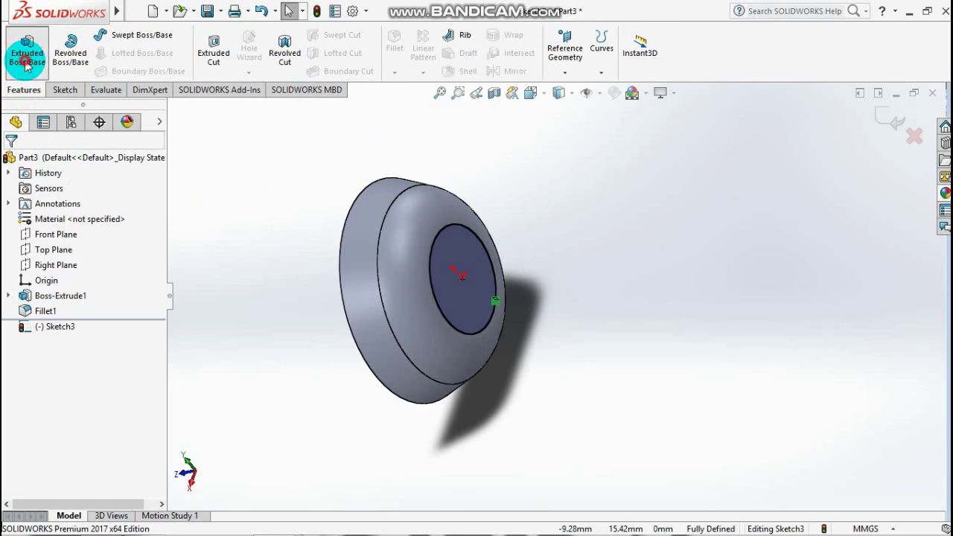
middle_drag(706, 288, 692, 292)
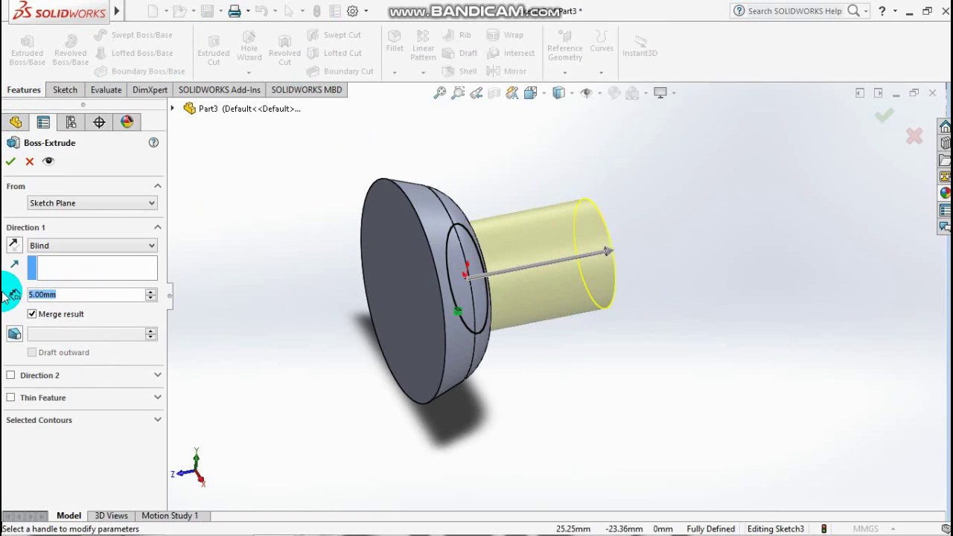
text(8.35)
key(Return)
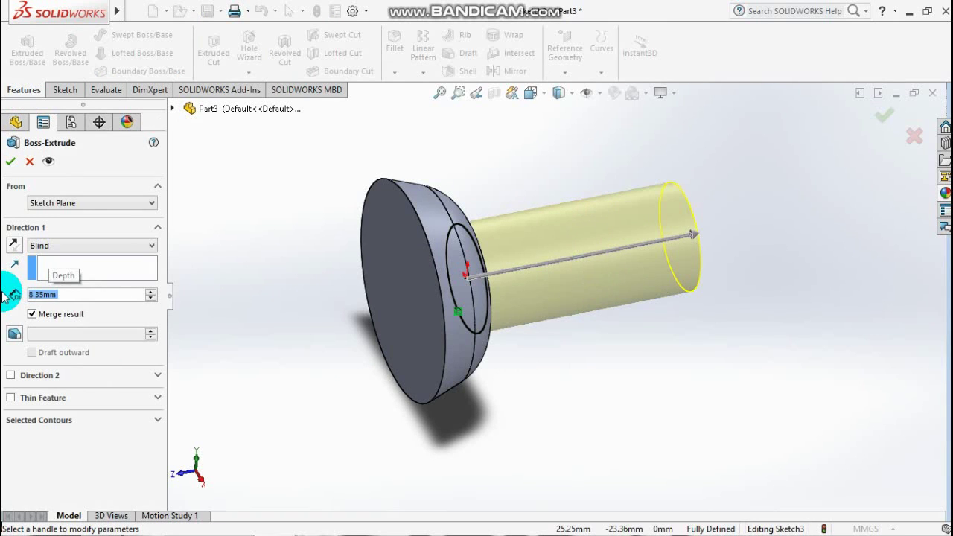
- Add a 5° draft to the shaft extrusion and accept it
click(14, 335)
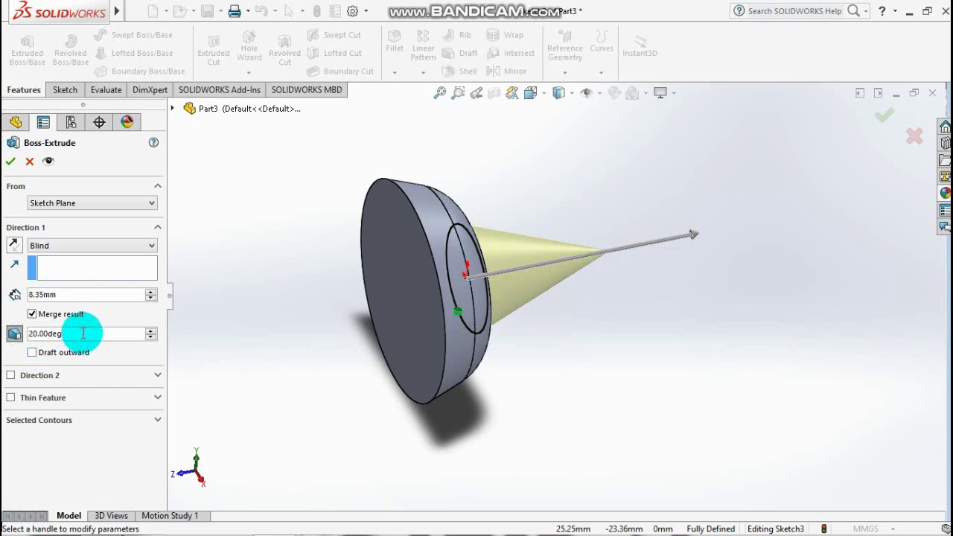
text(5)
key(Return)
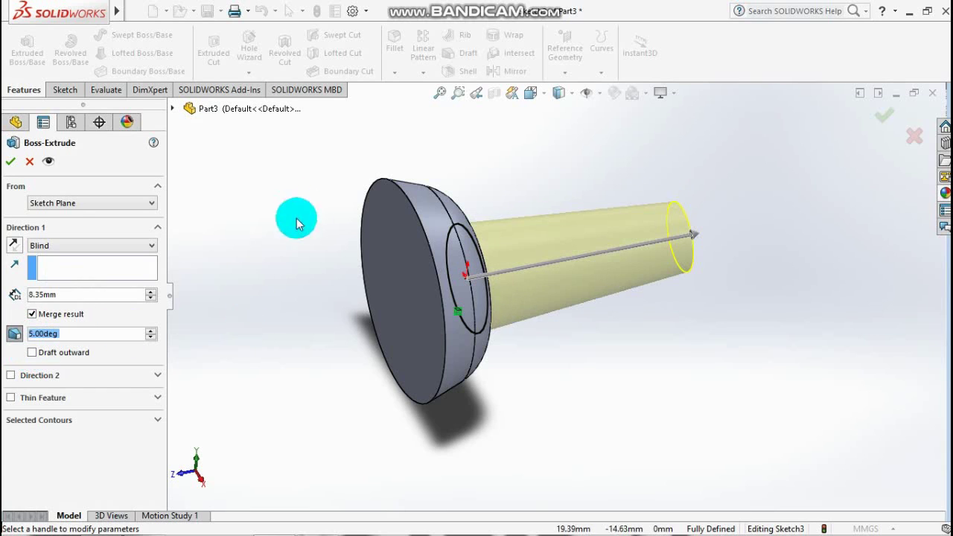
middle_drag(744, 335, 730, 368)
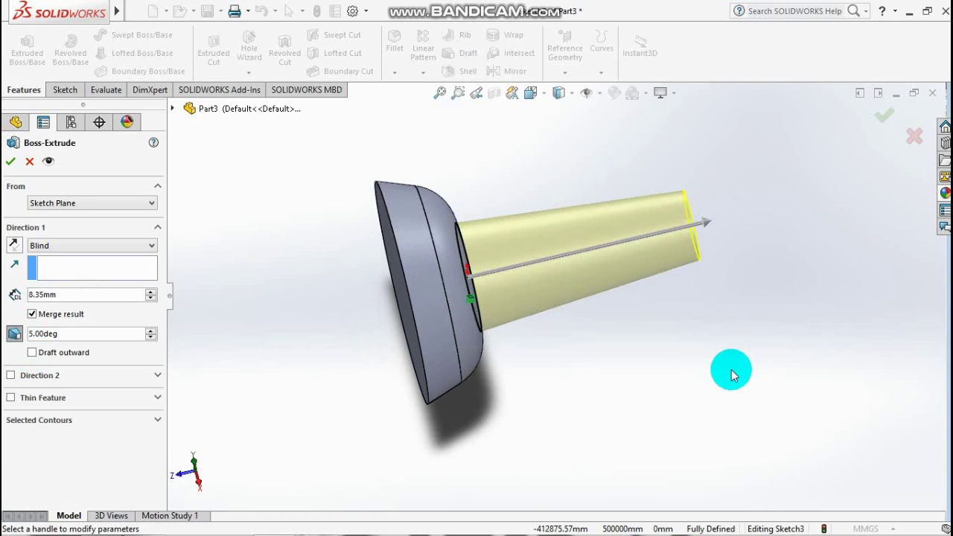
click(49, 266)
click(12, 162)
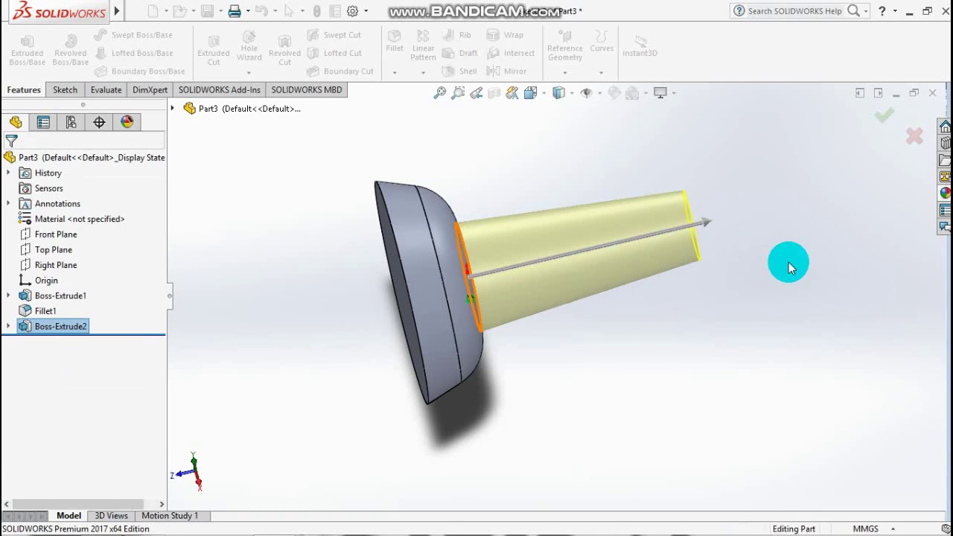
mouse_move(787, 270)
middle_down()
mouse_move(744, 287)
mouse_move(730, 308)
middle_up()
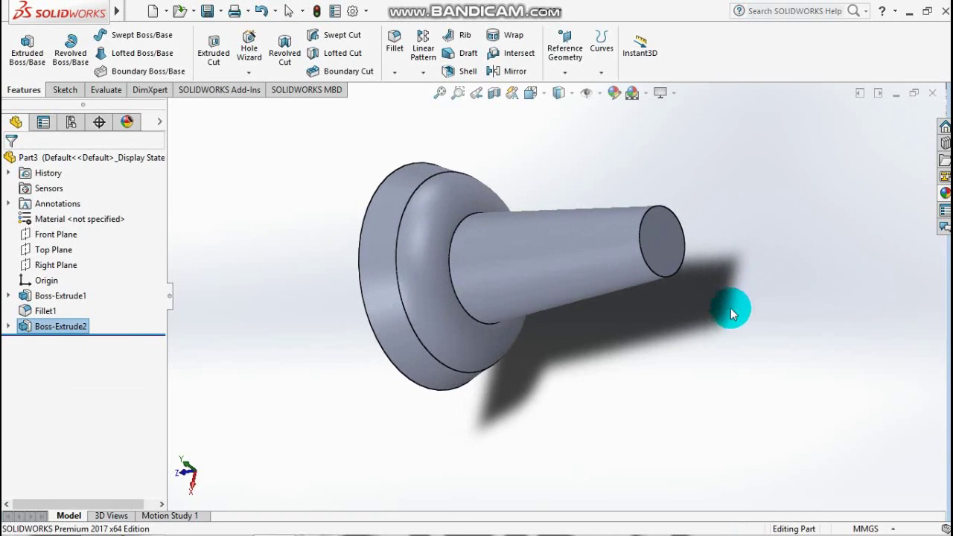
- Convert the shaft end face's edge into a sketch and extrude it 0.50mm
click(667, 239)
click(730, 195)
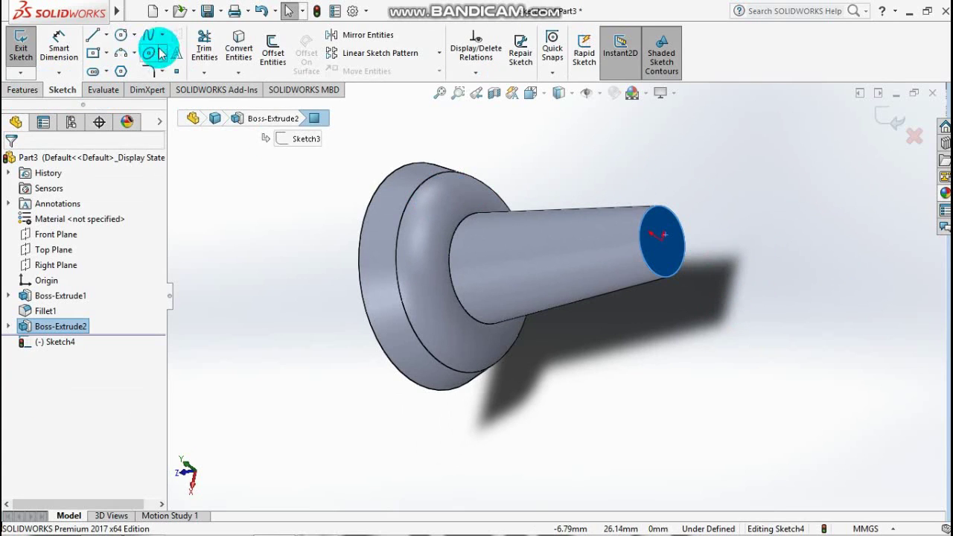
click(239, 47)
click(42, 89)
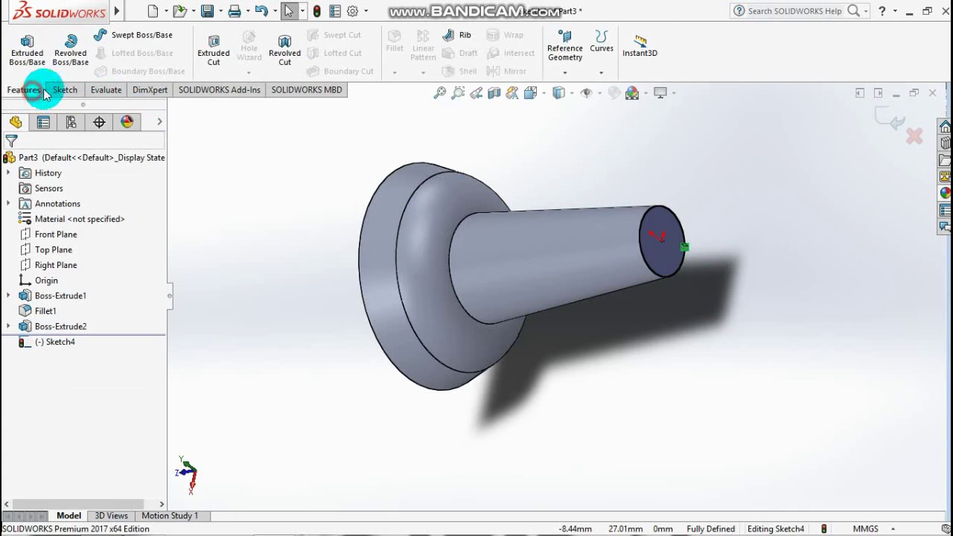
click(27, 46)
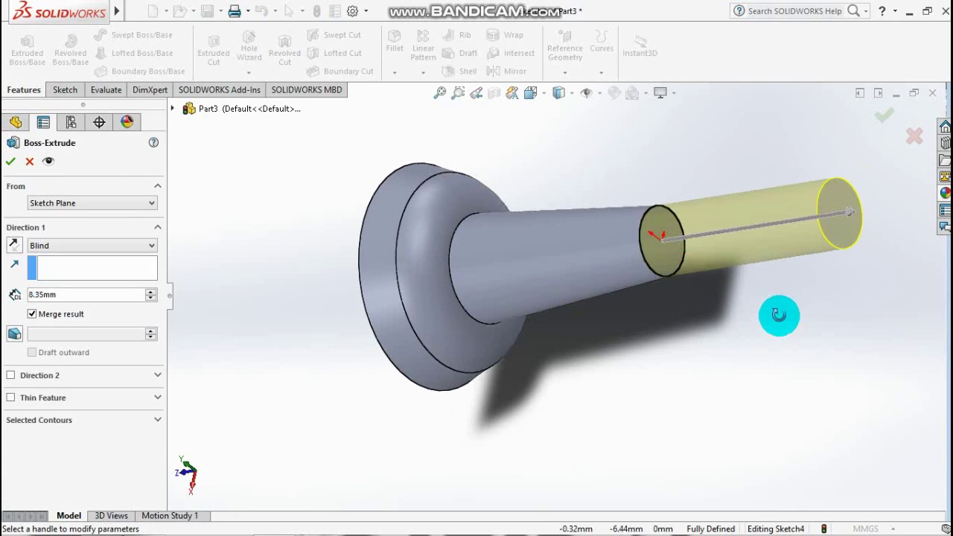
middle_drag(778, 315, 804, 290)
click(42, 295)
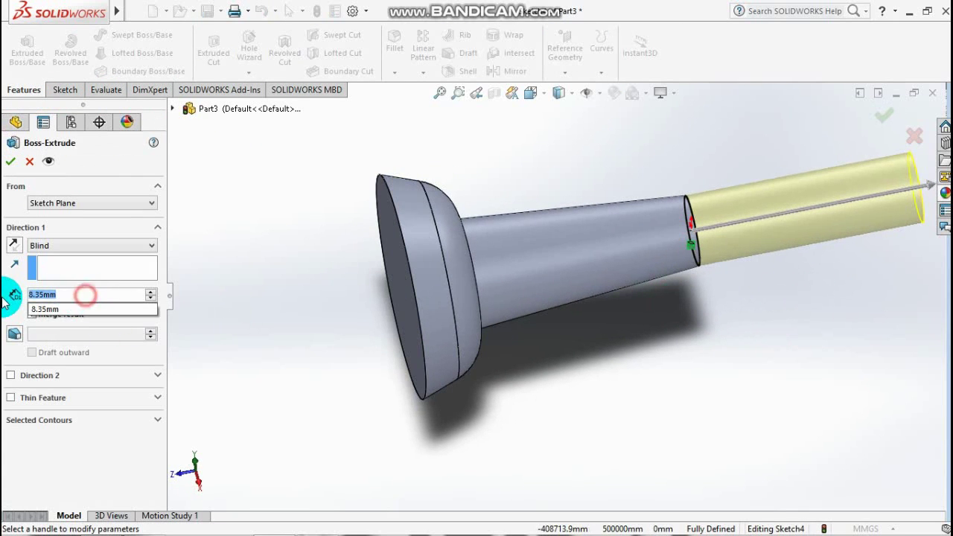
text(0.5)
key(Return)
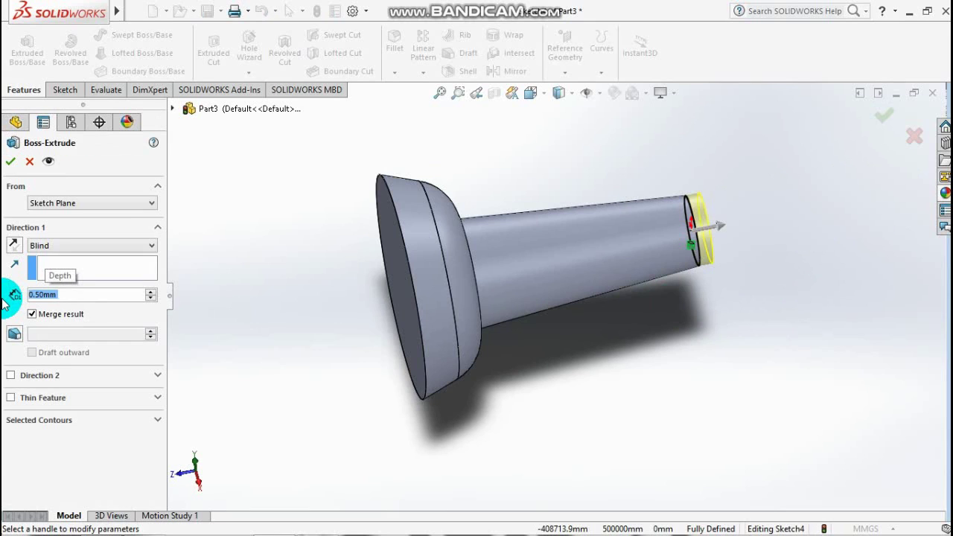
- Give the end extrusion an 80° outward draft and accept it
click(16, 333)
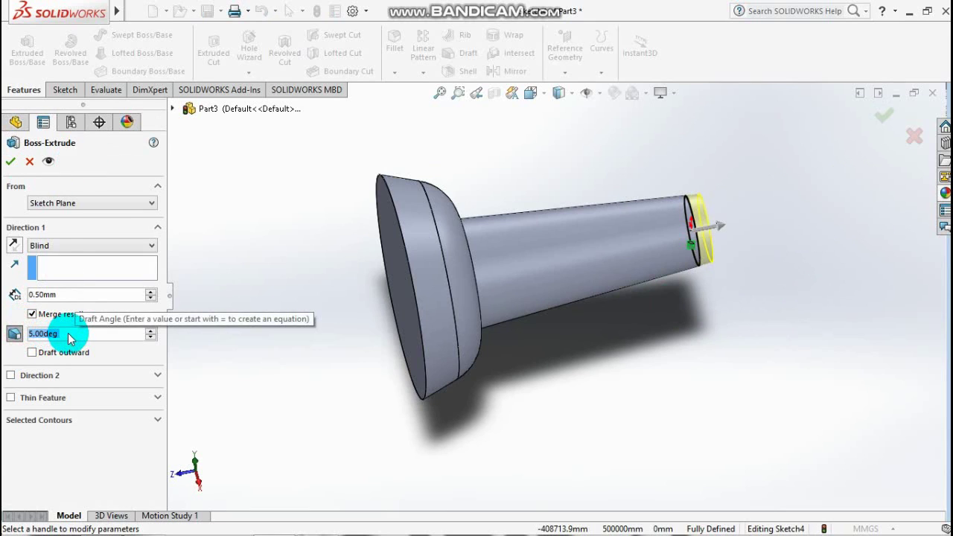
text(80)
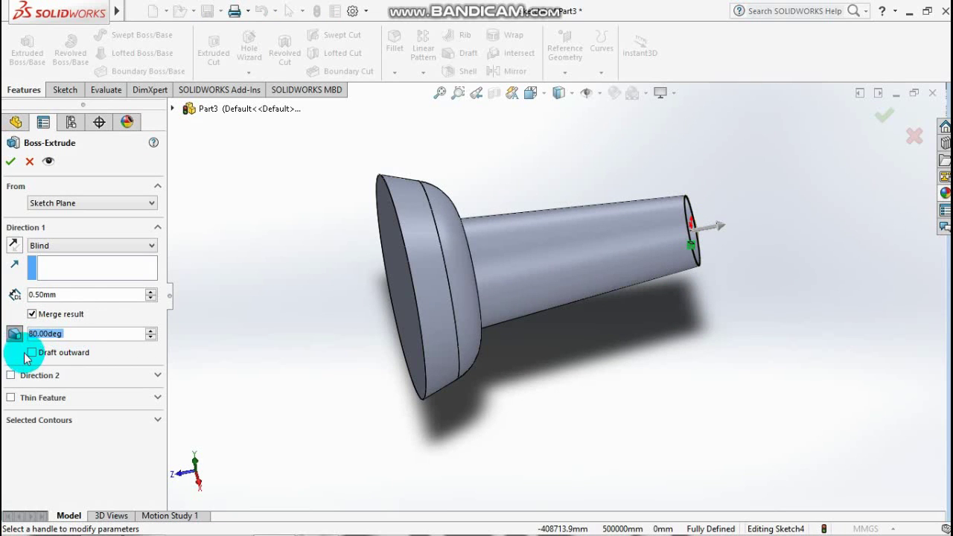
click(32, 356)
mouse_move(781, 268)
middle_down()
mouse_move(808, 285)
mouse_move(819, 271)
middle_up()
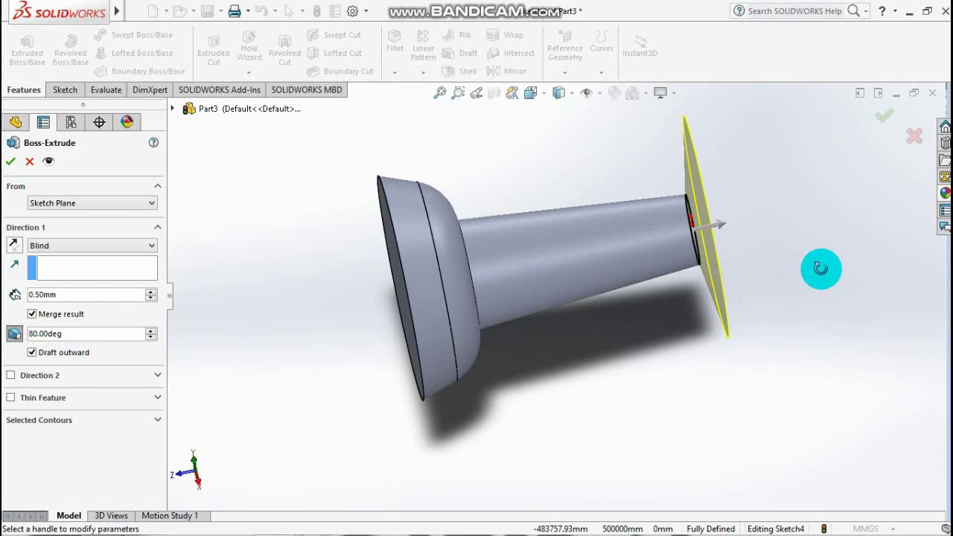
click(10, 165)
middle_drag(819, 261, 794, 284)
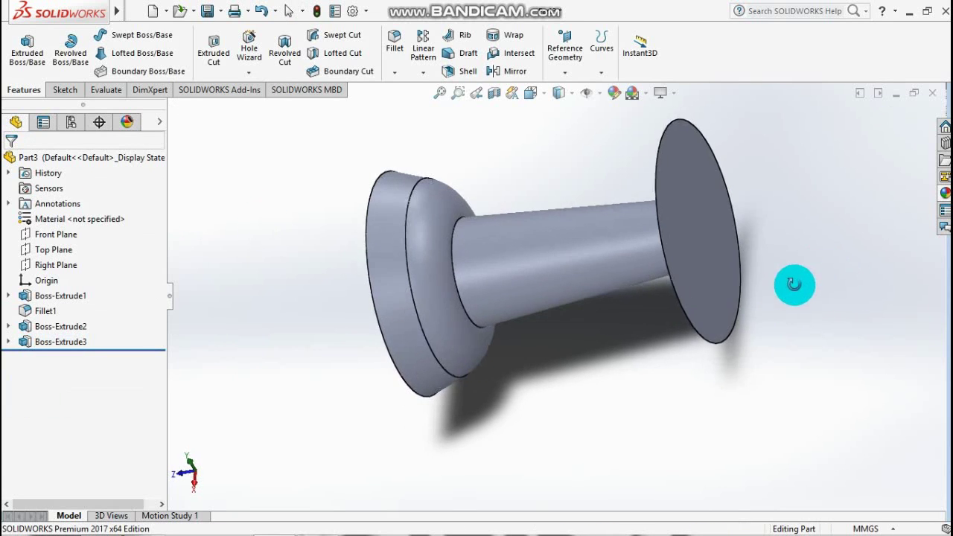
- Convert the disk face's outline into a sketch and extrude it 0.25mm
click(683, 239)
click(748, 198)
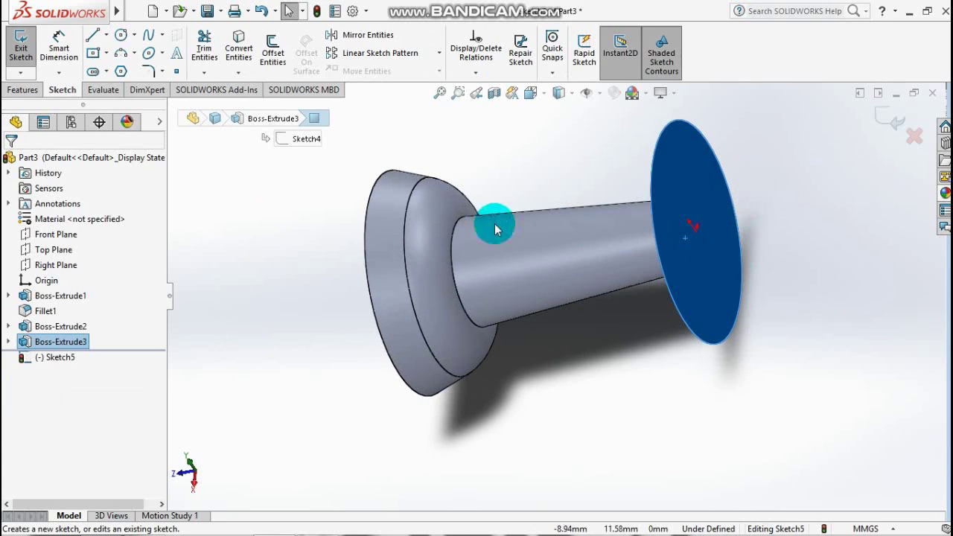
click(241, 48)
click(30, 90)
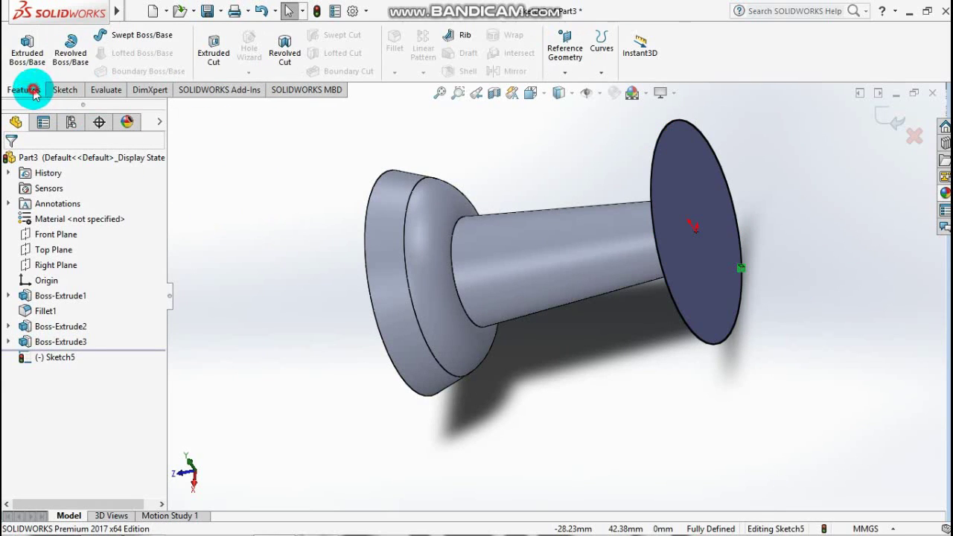
click(35, 61)
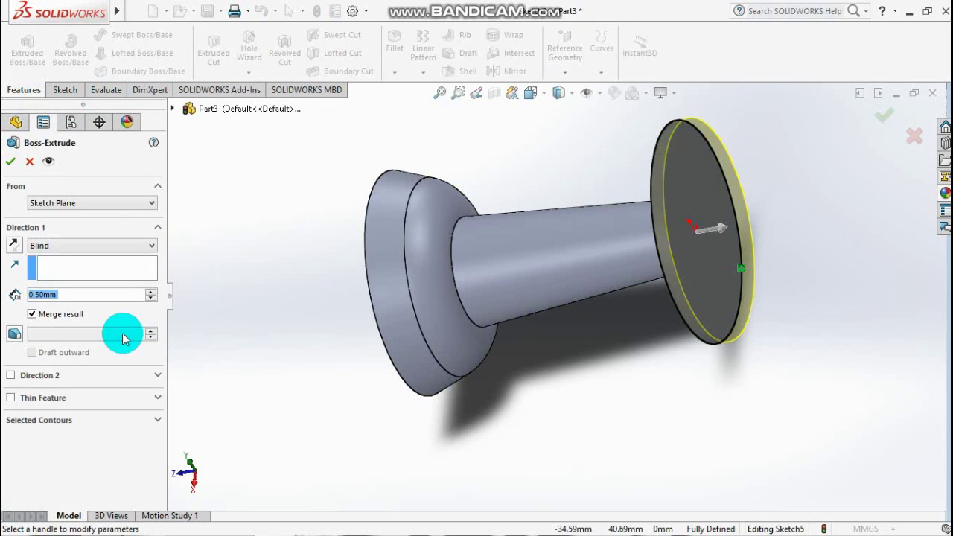
text(0.25)
key(Return)
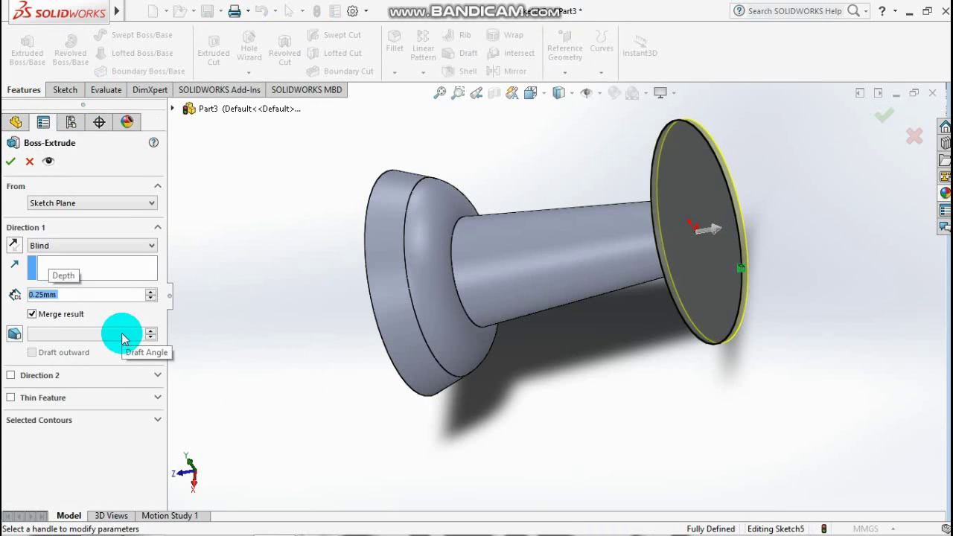
click(12, 164)
mouse_move(209, 290)
middle_down()
mouse_move(256, 282)
mouse_move(176, 140)
middle_up()
click(135, 11)
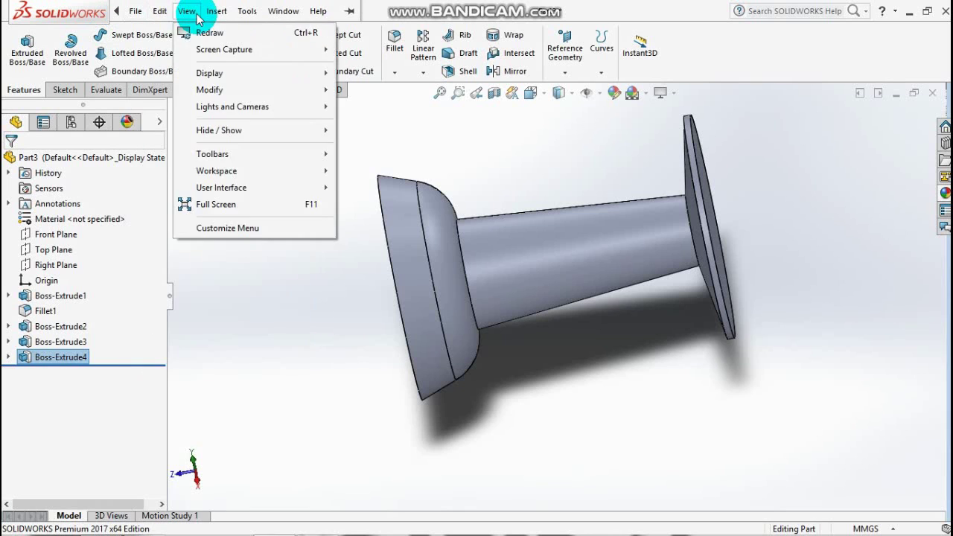
mouse_move(240, 78)
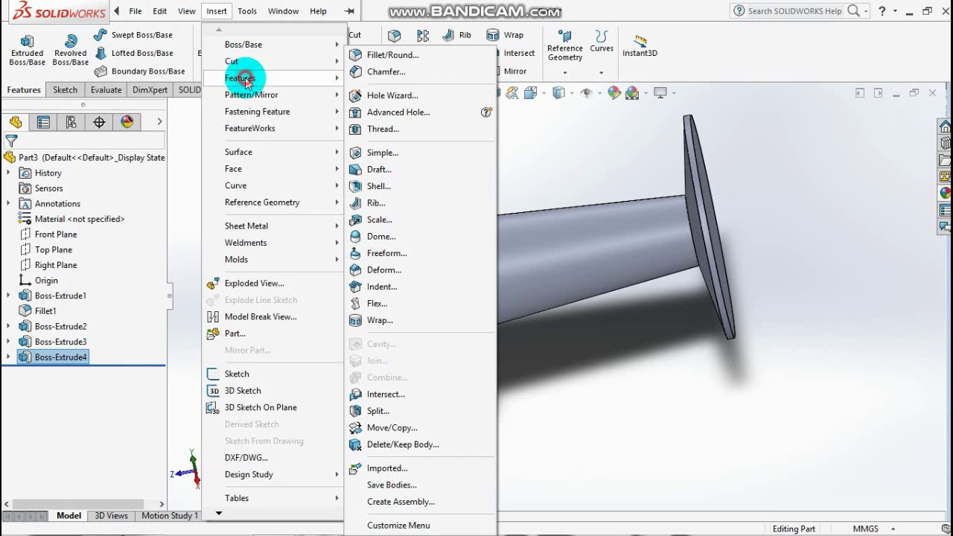
- Dome the end disk's outer face 1mm high with the direction reversed
click(380, 236)
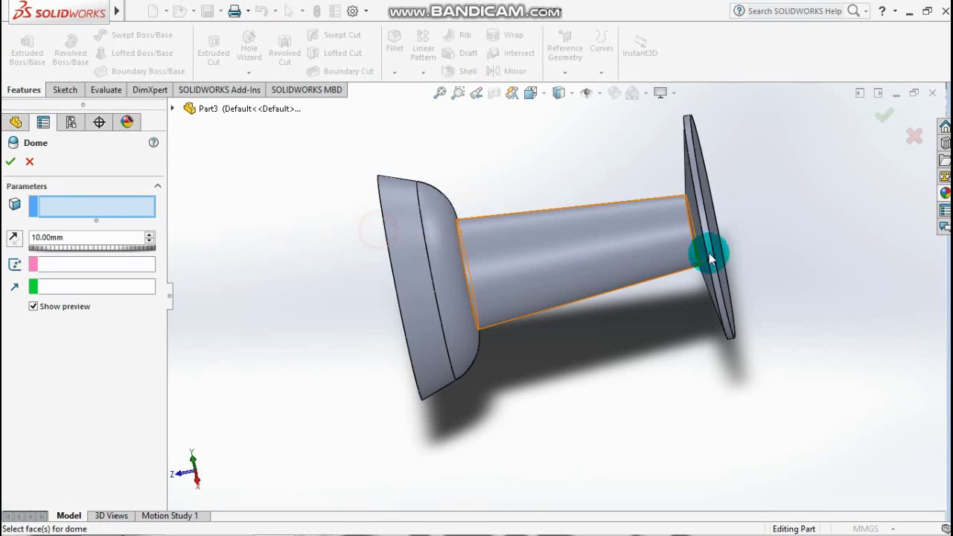
mouse_move(708, 257)
middle_down()
mouse_move(789, 279)
mouse_move(672, 246)
middle_up()
click(672, 246)
middle_drag(632, 405, 651, 374)
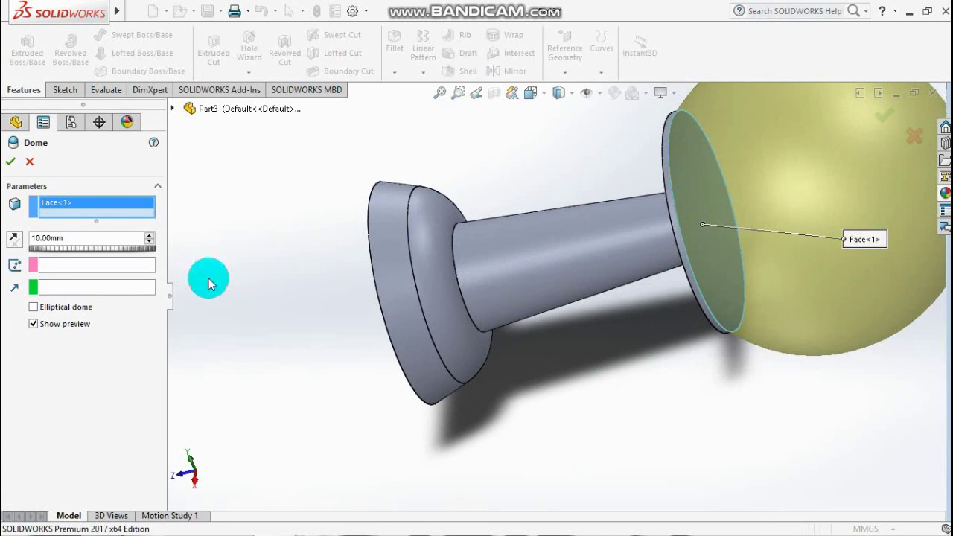
text(1)
click(12, 238)
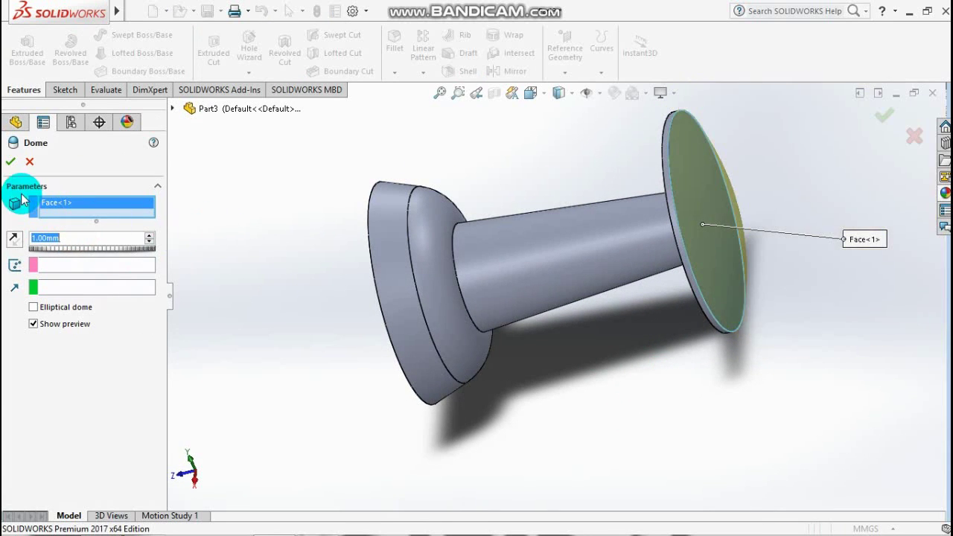
click(12, 163)
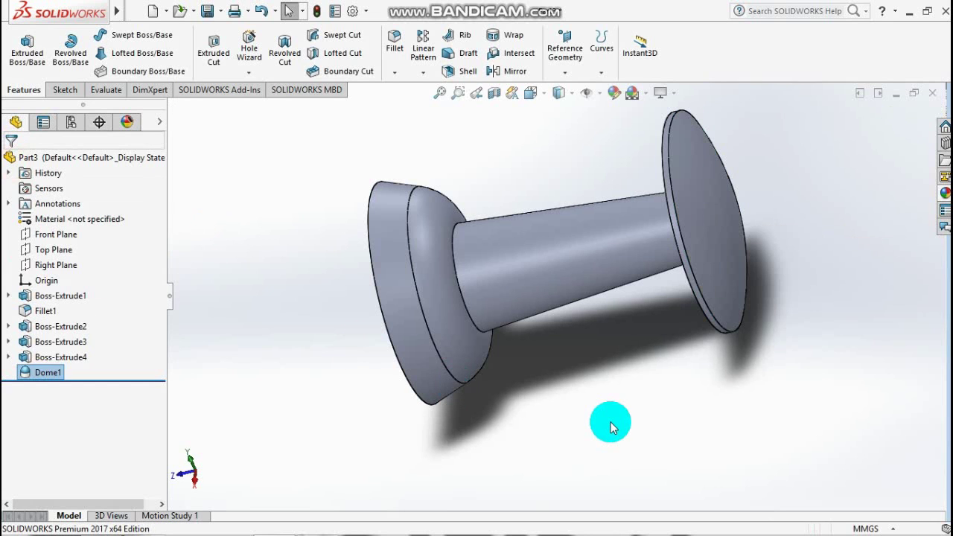
click(772, 382)
mouse_move(727, 389)
middle_down()
mouse_move(649, 319)
mouse_move(525, 335)
middle_up()
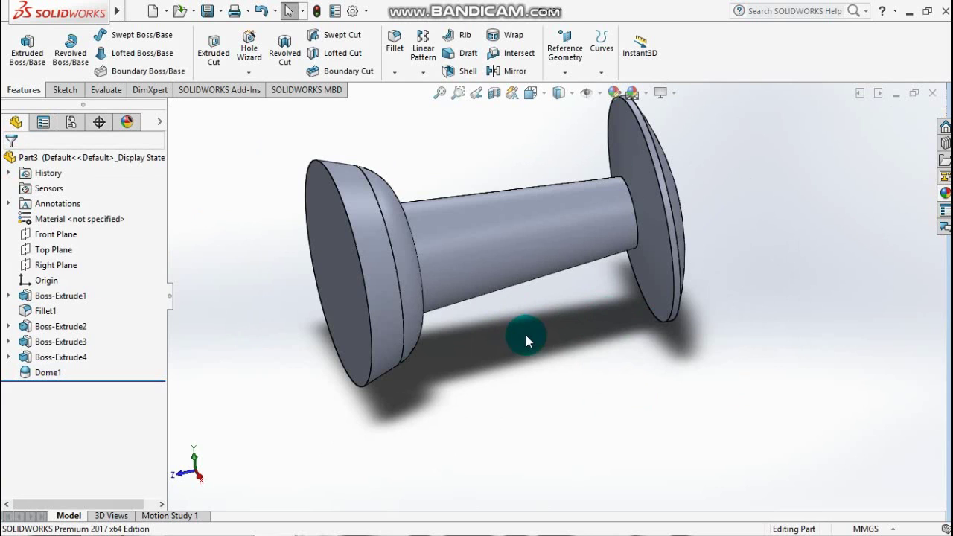
- Switch to isometric, sketch on the wide front face, and view it normal-to
key(space)
click(588, 248)
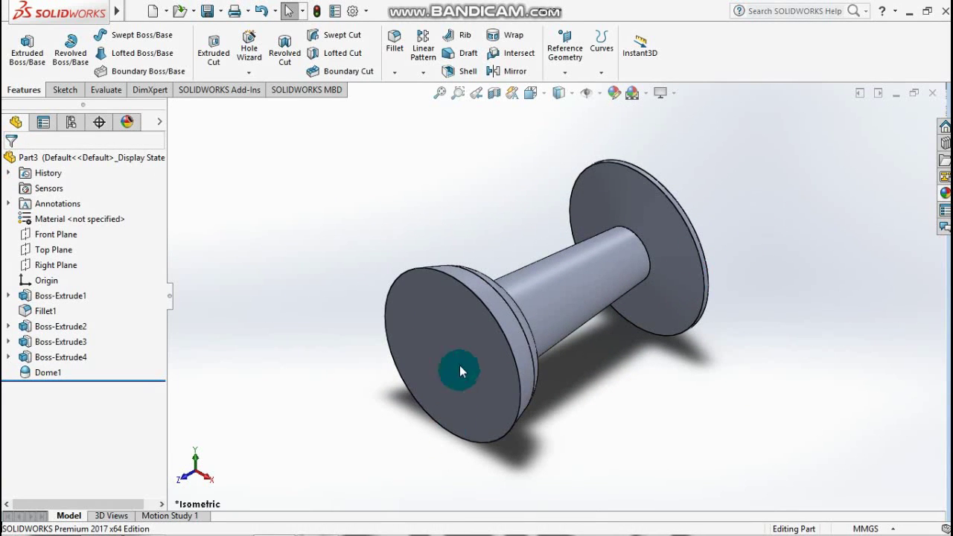
click(459, 358)
click(525, 314)
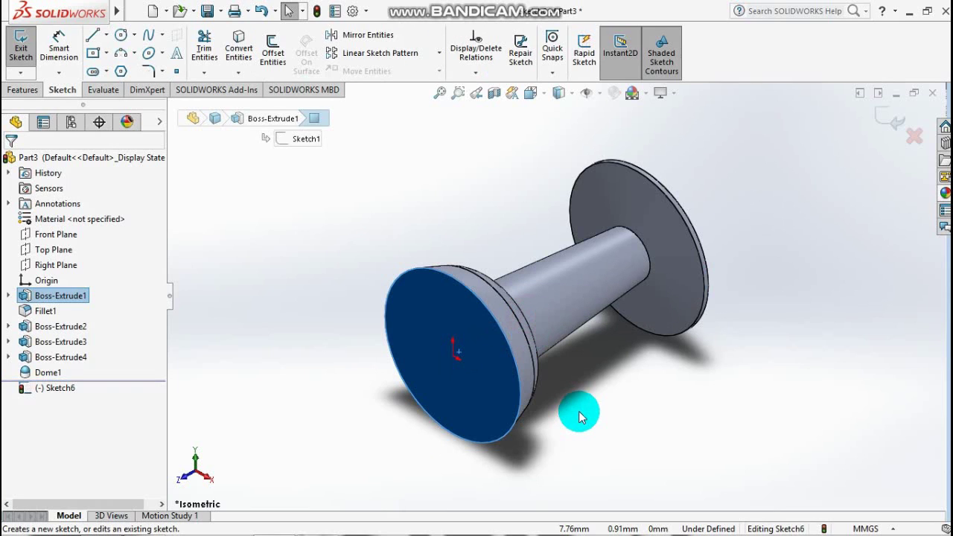
key(space)
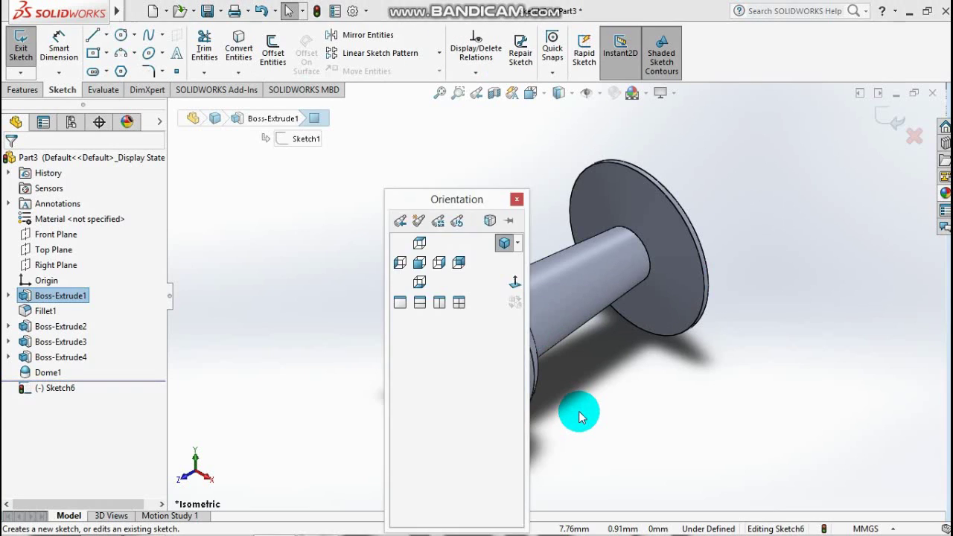
click(514, 282)
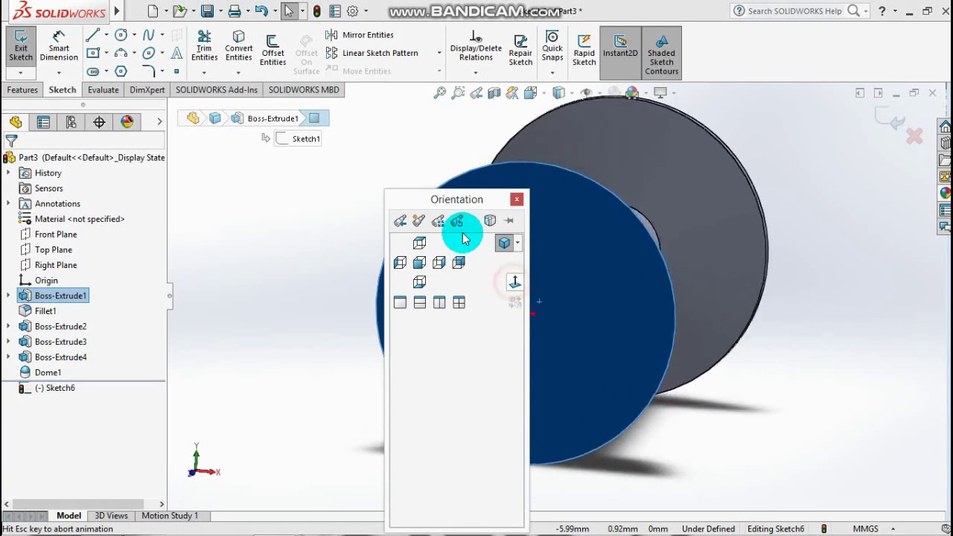
- Draw an origin-centred circle and dimension its diameter to 1.17mm
click(121, 35)
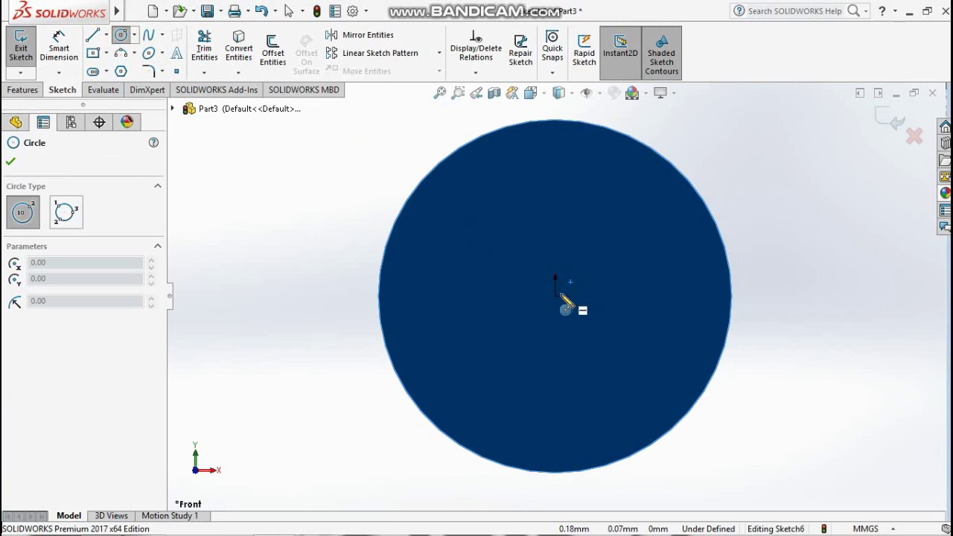
click(555, 297)
click(588, 320)
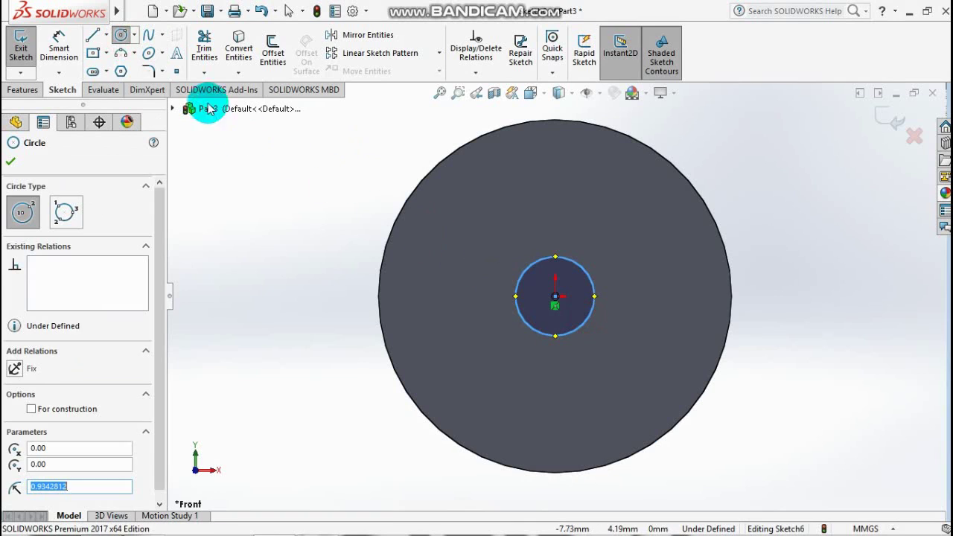
click(58, 46)
click(575, 262)
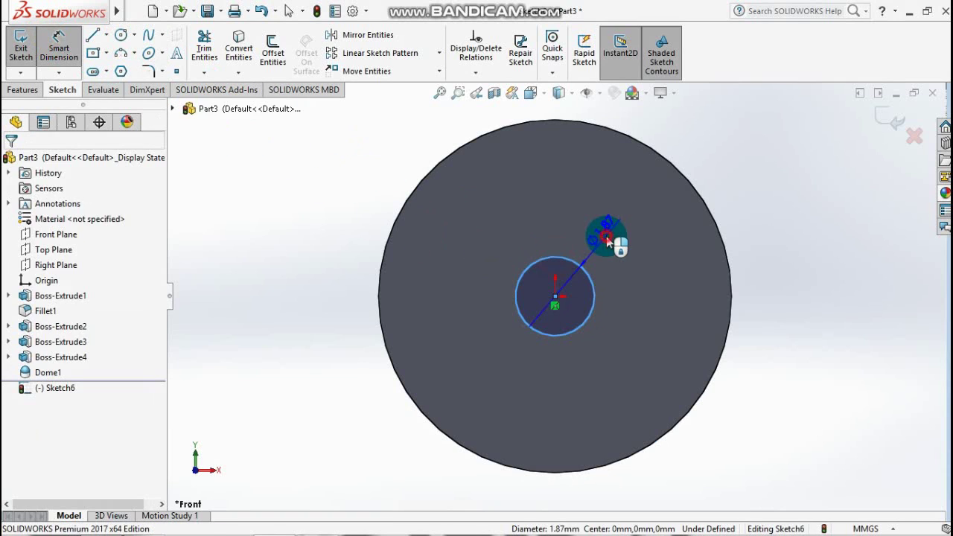
click(606, 241)
text(1.17)
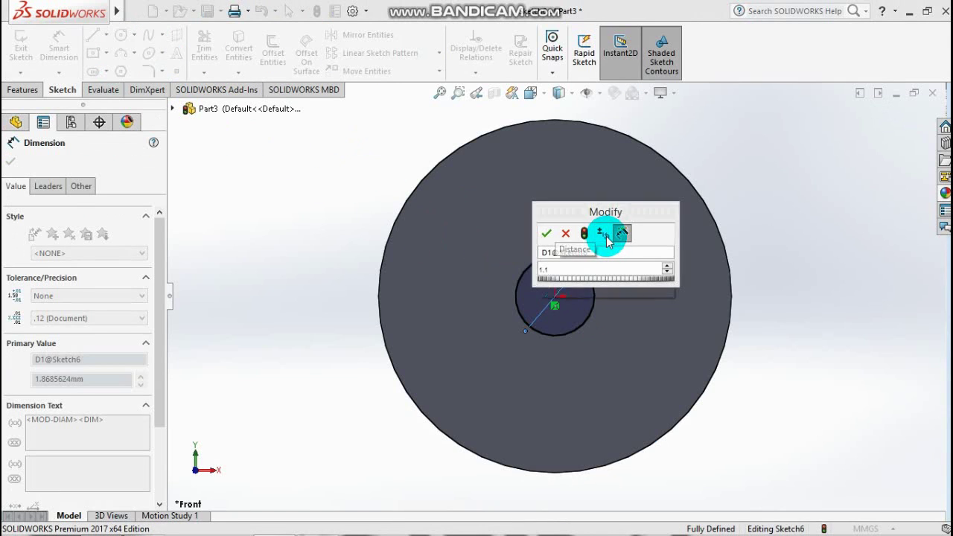
key(Return)
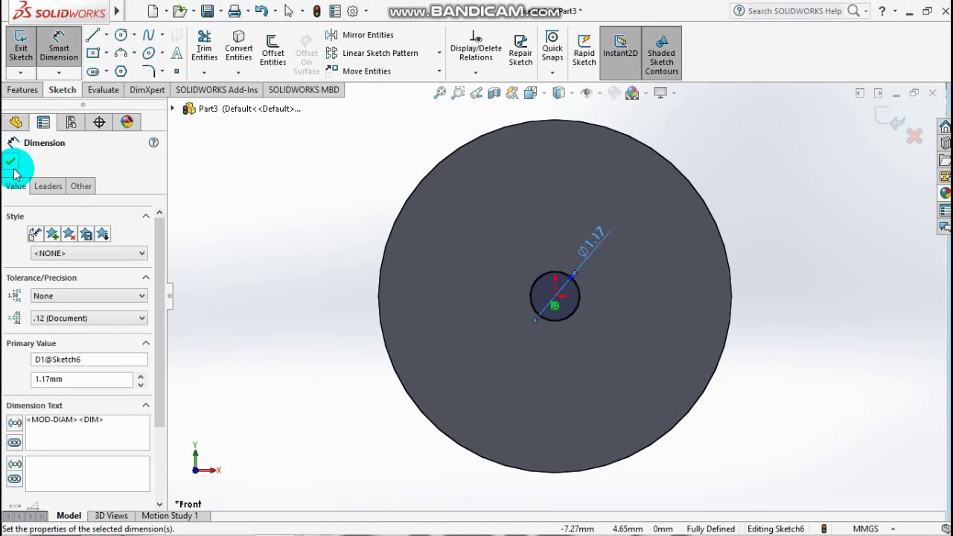
click(12, 162)
- Extrude the 1.17 mm circle 10 mm out of the disc face as the needle shaft
click(32, 90)
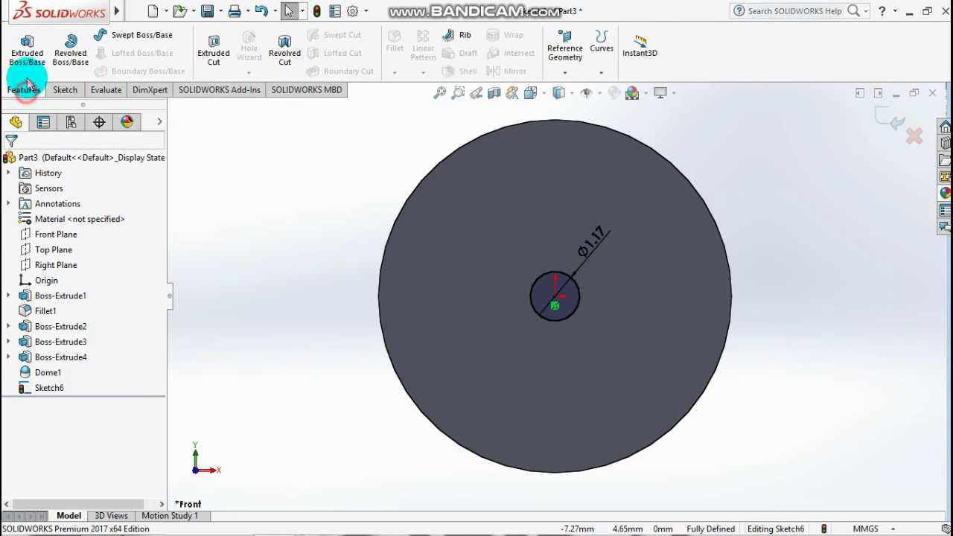
click(27, 46)
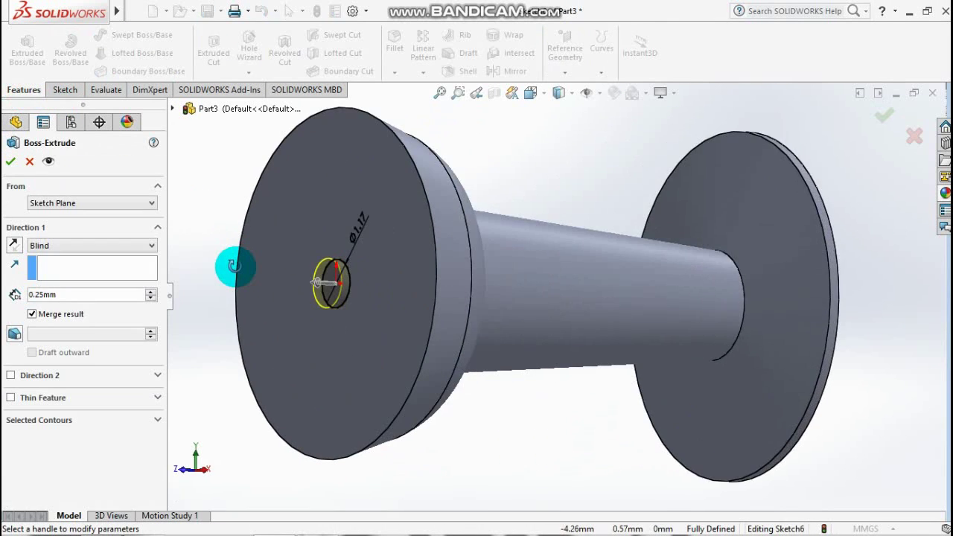
click(46, 302)
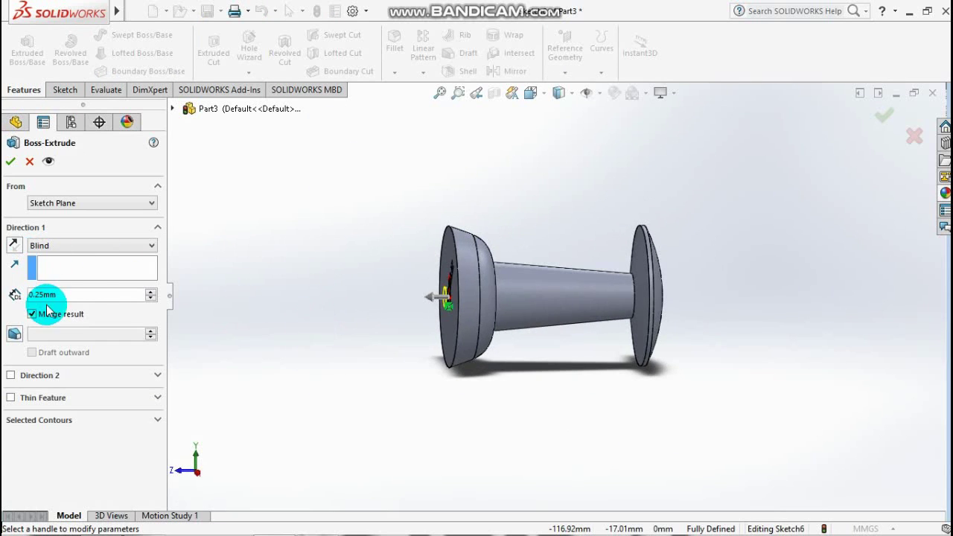
drag(67, 298, 12, 301)
text(10)
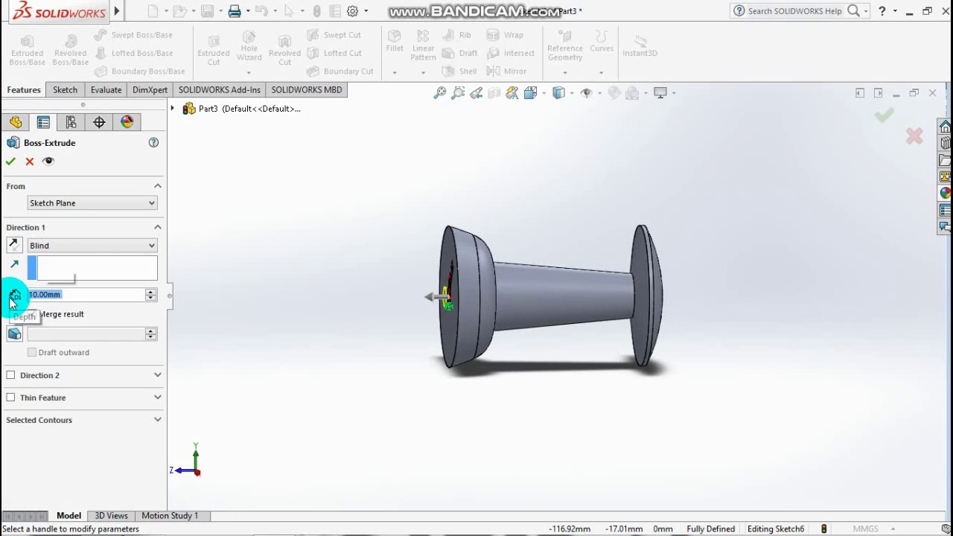
key(Return)
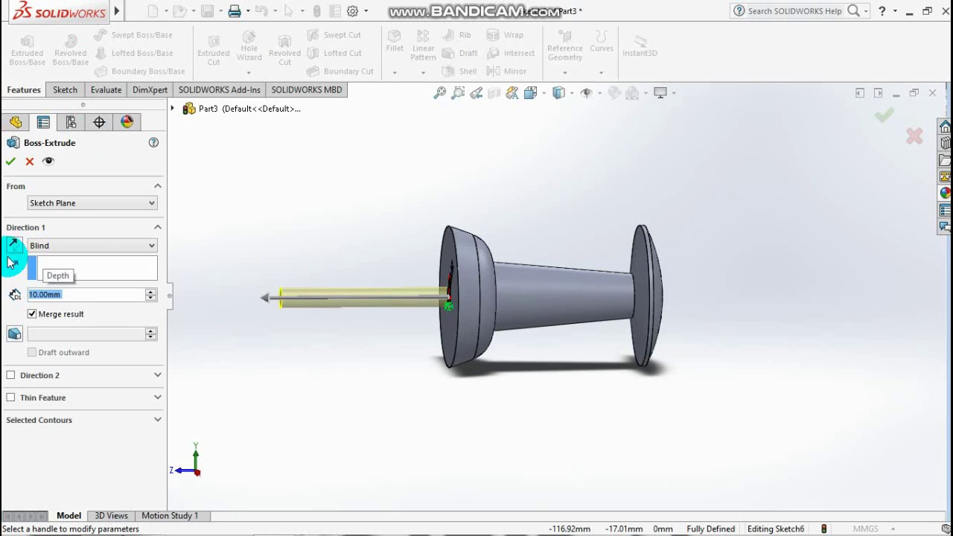
click(11, 161)
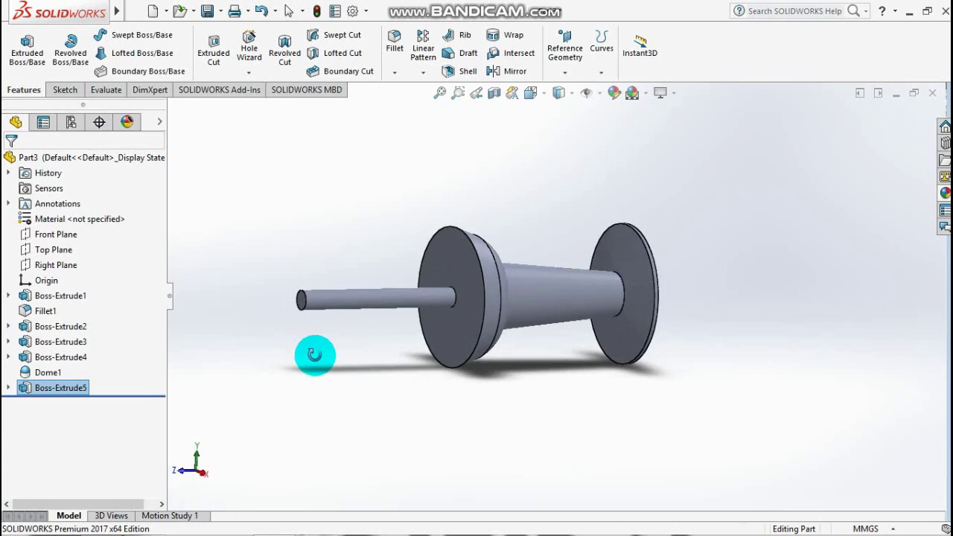
scroll(314, 355, down, 5)
click(353, 259)
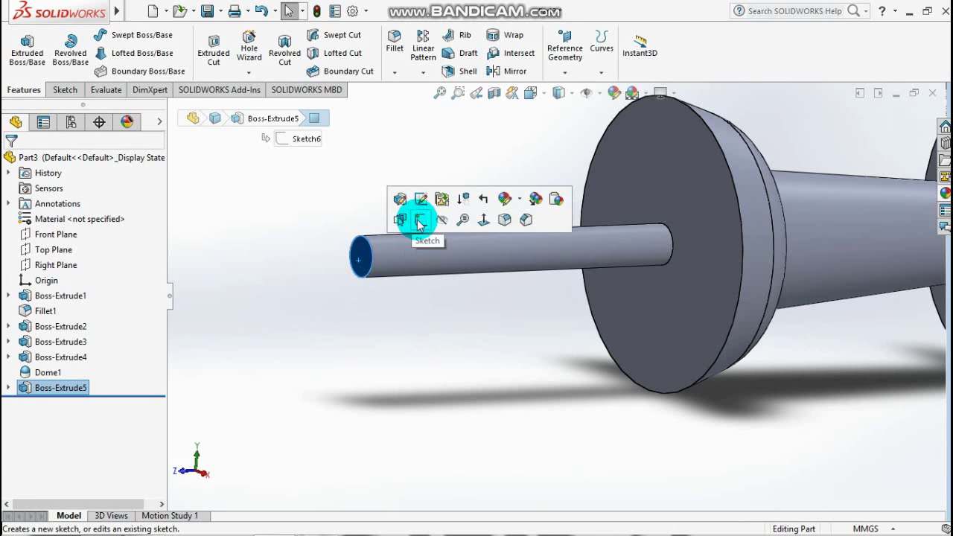
- Sketch on the shaft end face, convert its circular edge, and extrude it 2.5 mm
click(419, 221)
click(237, 37)
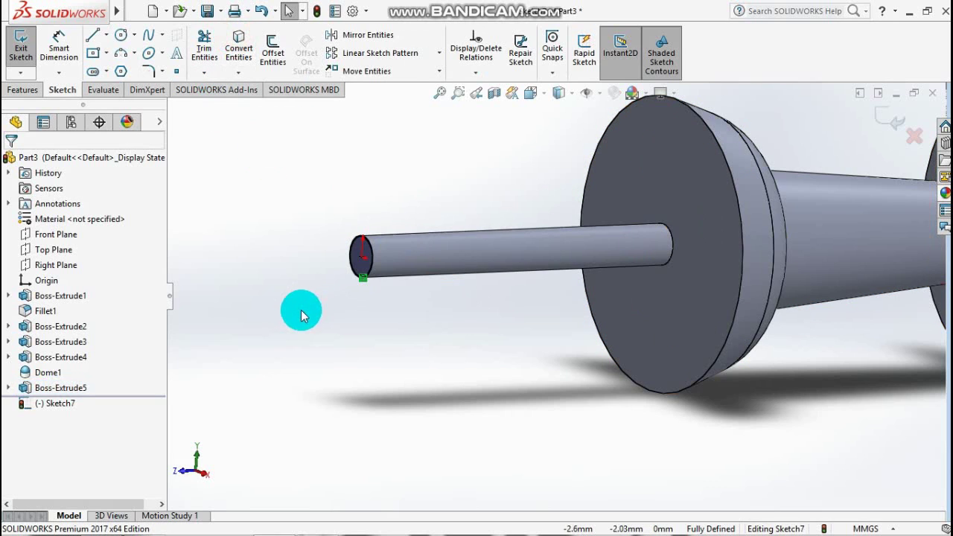
click(21, 89)
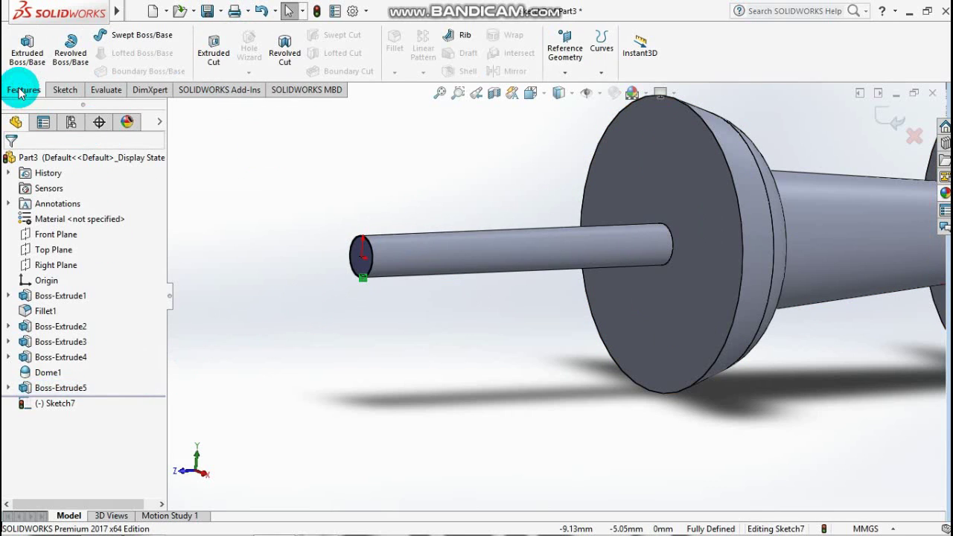
click(27, 46)
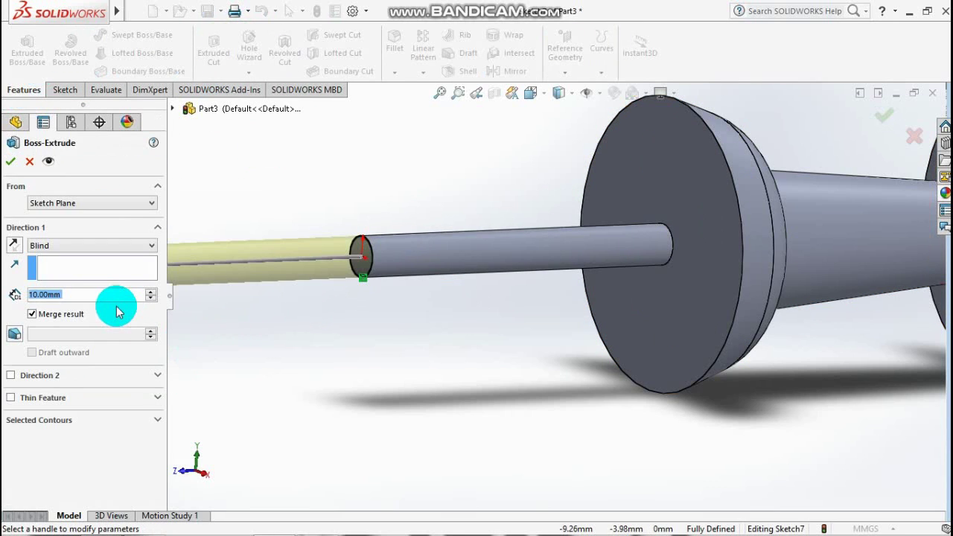
text(2.5)
key(Return)
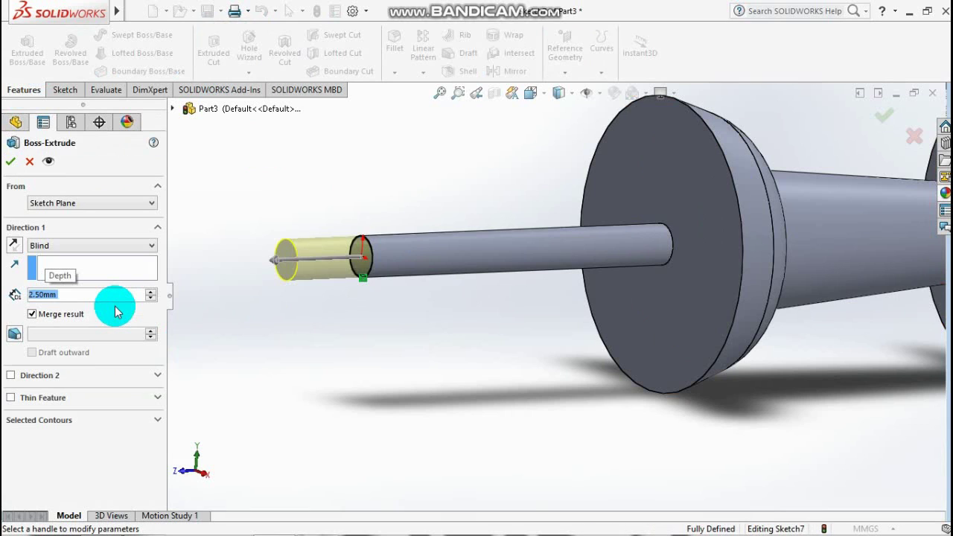
- Add a 13° draft so the 2.5 mm extrusion tapers to a point
click(14, 333)
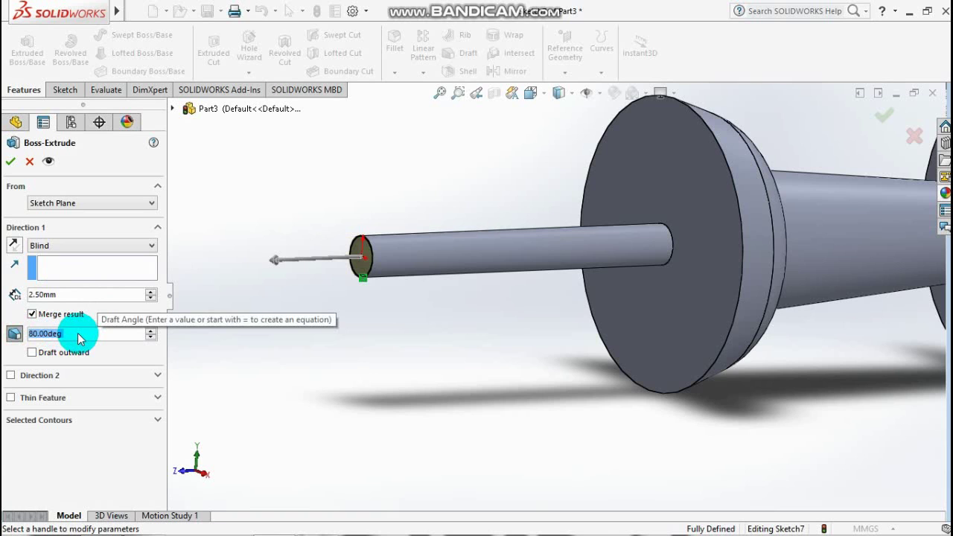
text(13)
key(Return)
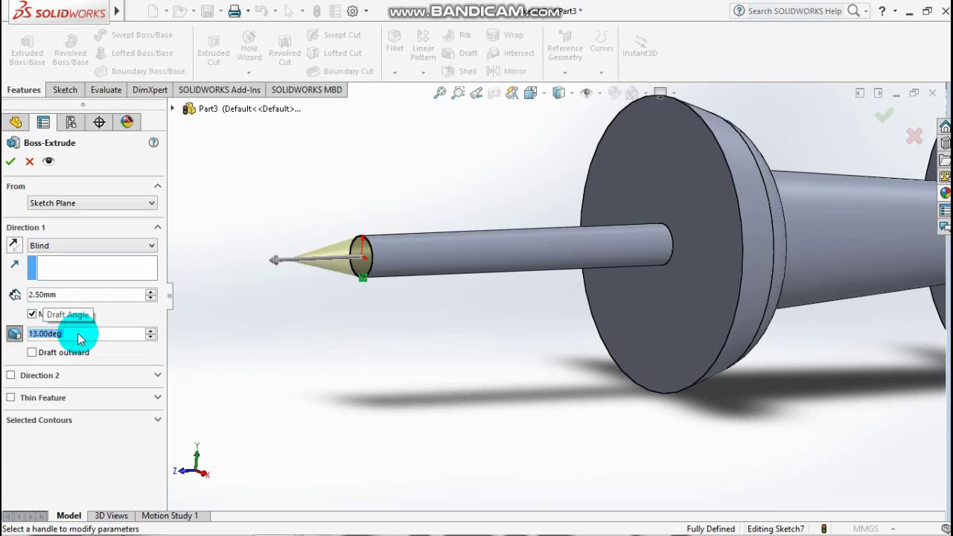
middle_drag(330, 378, 331, 303)
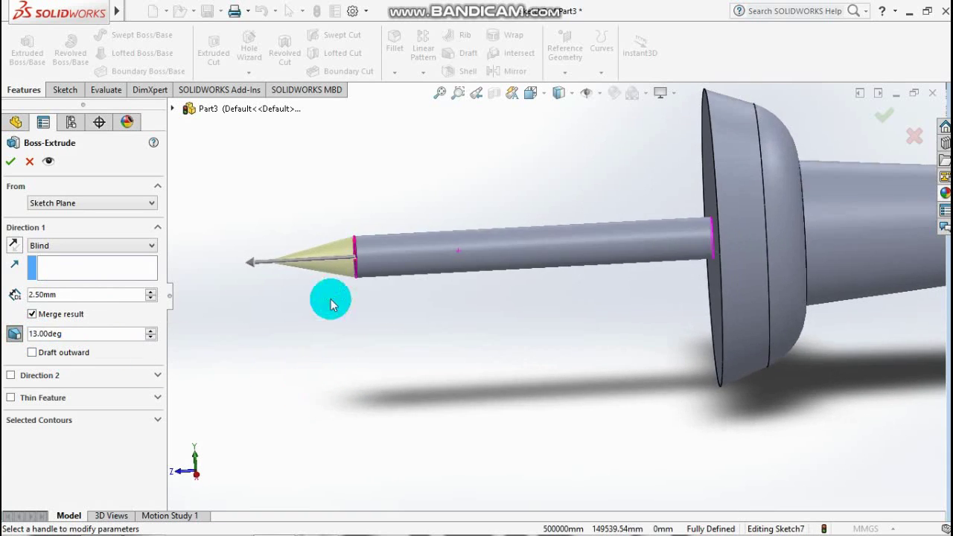
scroll(298, 263, down, 2)
scroll(288, 268, down, 2)
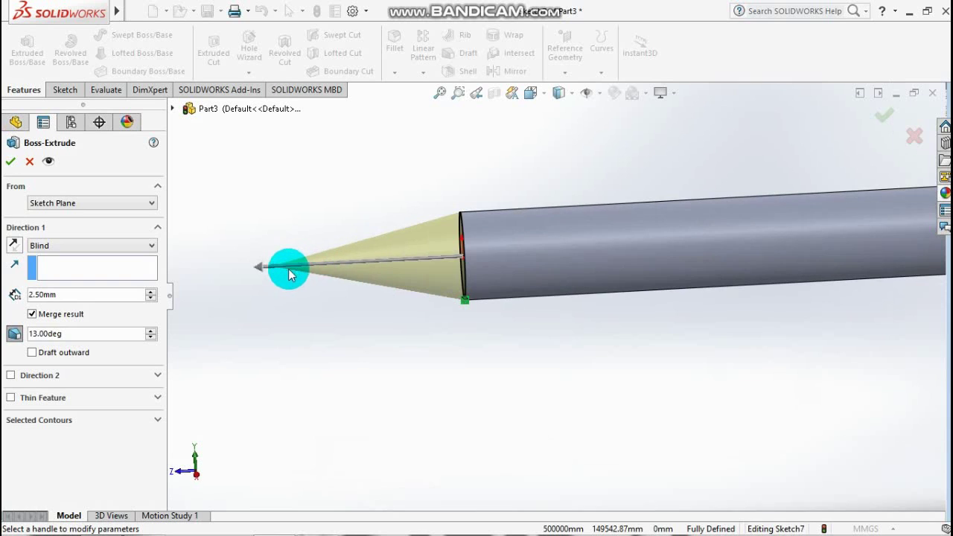
click(10, 161)
mouse_move(249, 347)
middle_down()
mouse_move(405, 383)
mouse_move(436, 266)
middle_up()
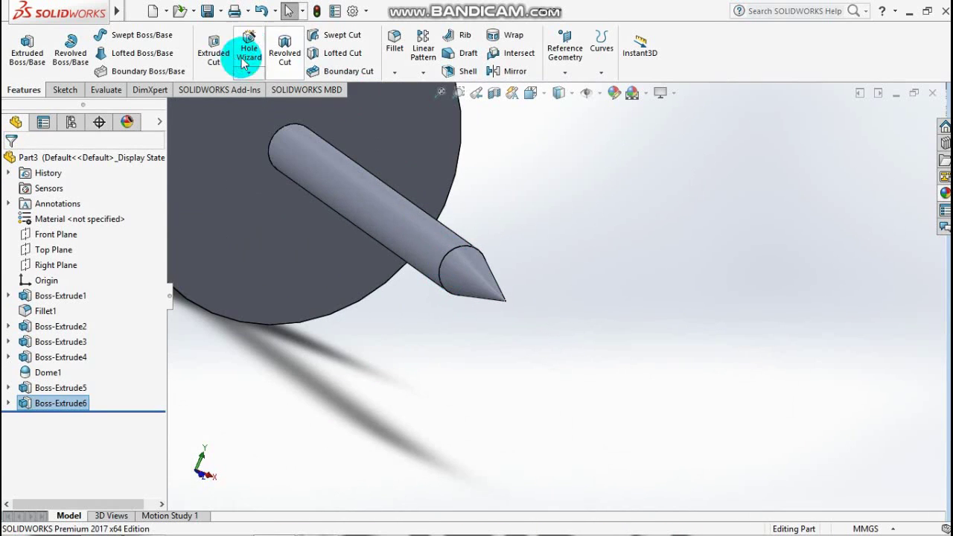
- Fillet the edge where the needle shaft meets the cone tip with a 22.5 mm radius
click(394, 41)
scroll(439, 259, down, 2)
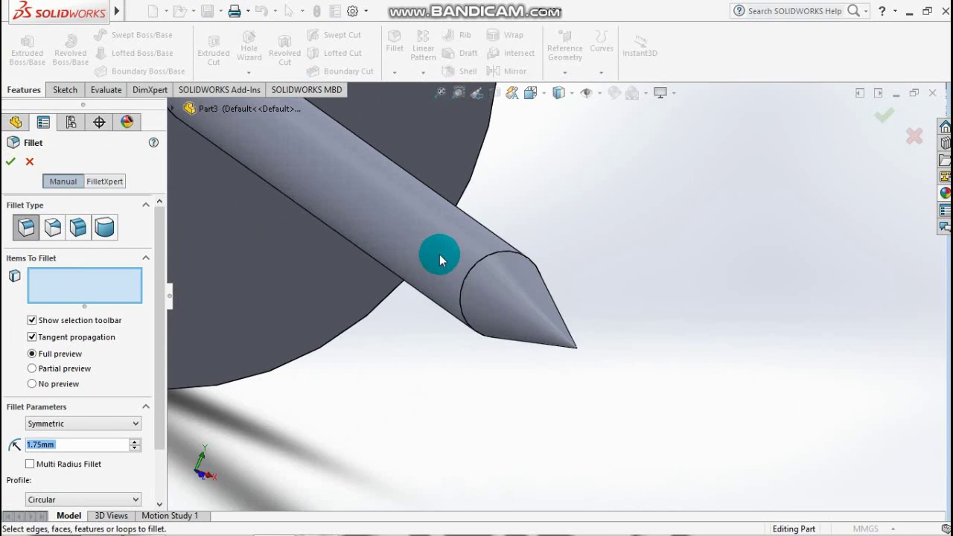
middle_drag(439, 259, 502, 272)
click(504, 273)
middle_drag(515, 335, 542, 400)
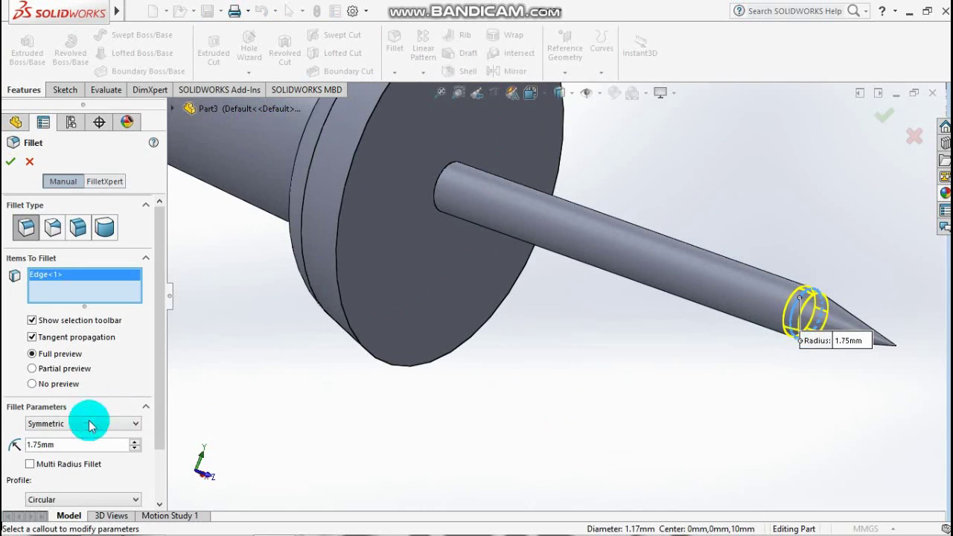
click(135, 442)
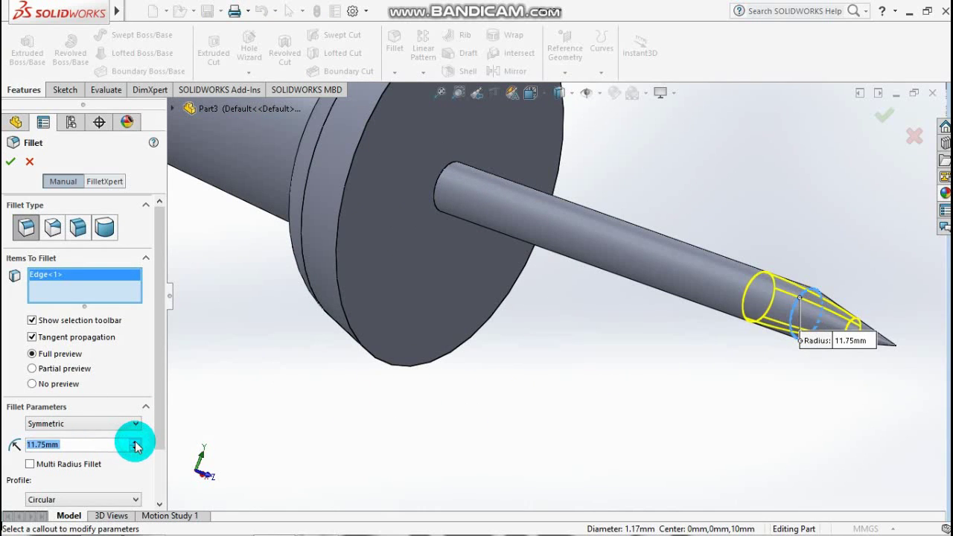
click(135, 442)
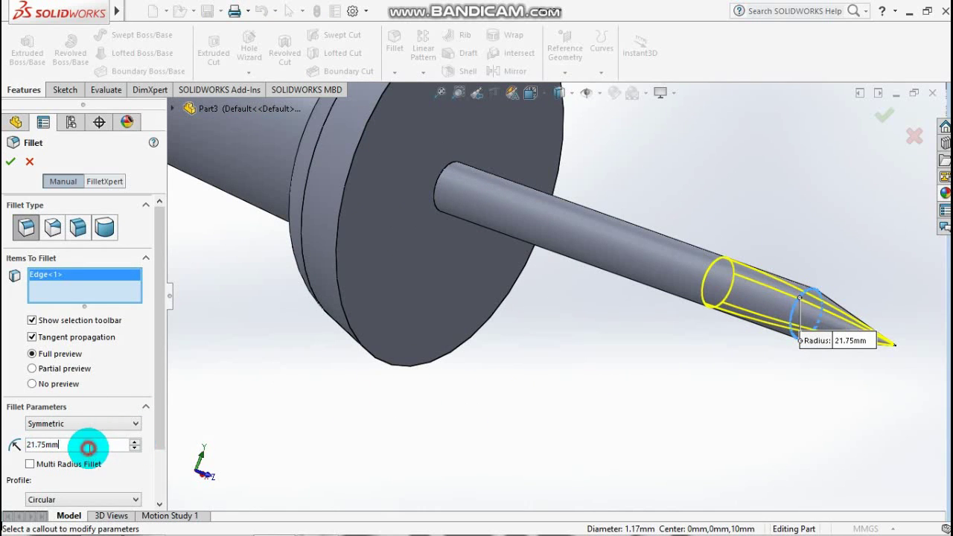
drag(82, 444, 6, 443)
text(22.5)
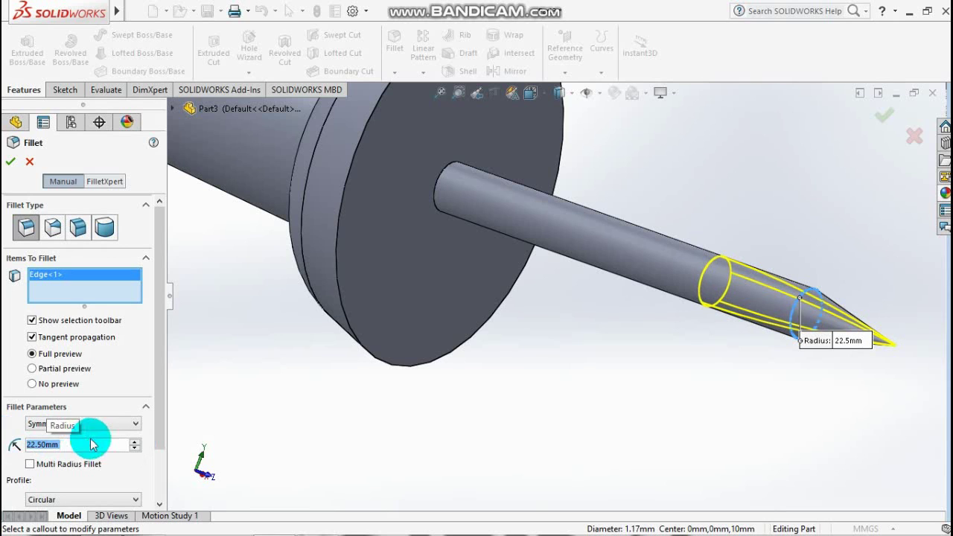
drag(9, 444, 903, 444)
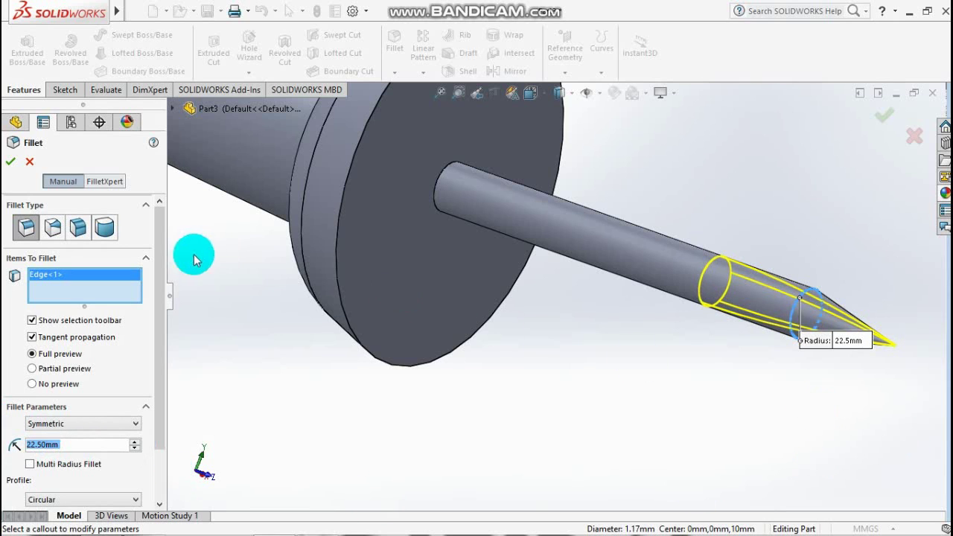
click(11, 161)
scroll(680, 343, up, 3)
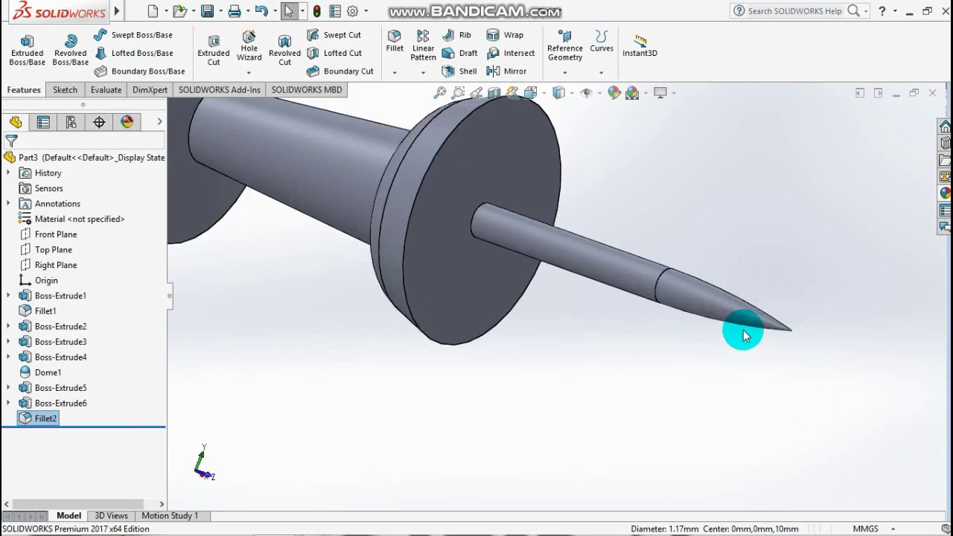
scroll(739, 329, up, 2)
- Orbit the pin and snap it to the isometric view
mouse_move(829, 315)
middle_down()
mouse_move(738, 335)
mouse_move(685, 328)
middle_up()
key(space)
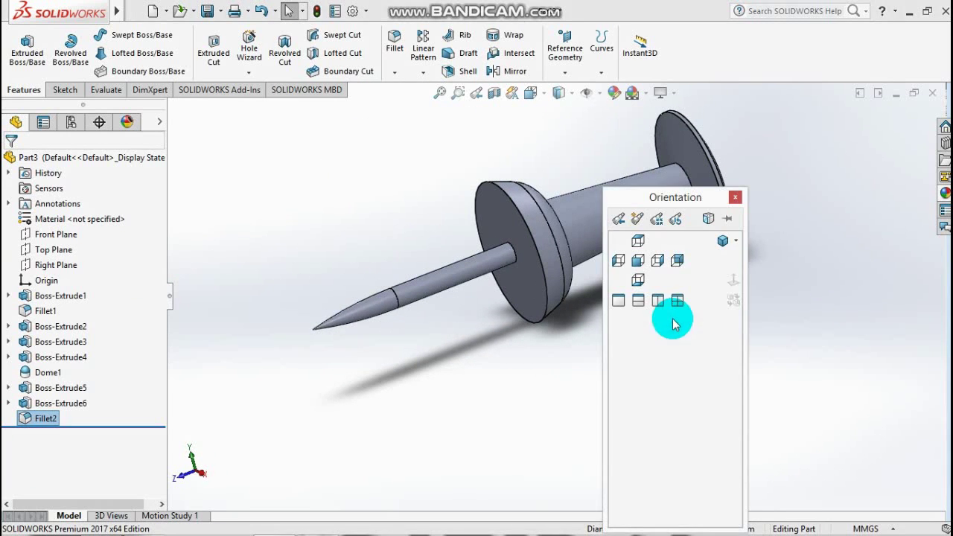
click(723, 241)
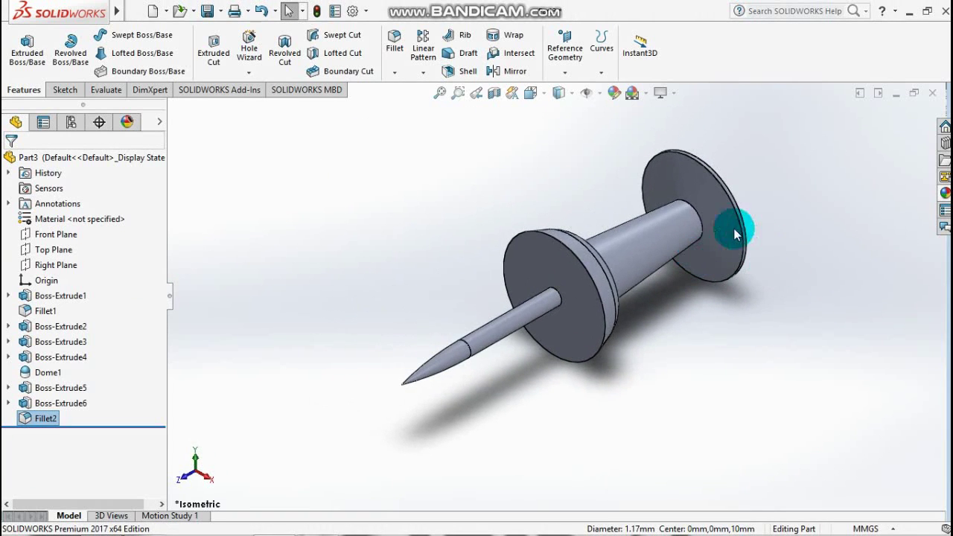
- Apply a dark red appearance to the whole Part3 part
click(55, 162)
click(67, 165)
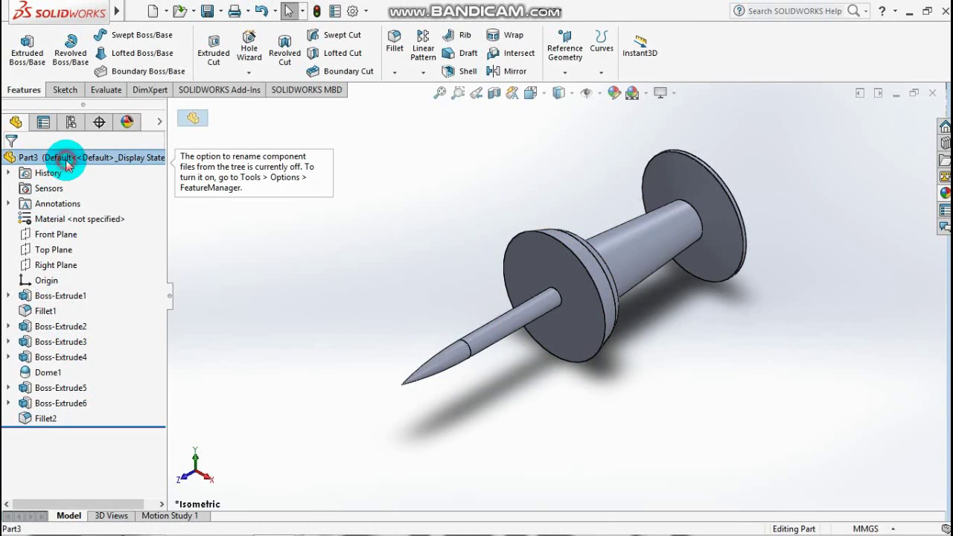
right_click(124, 164)
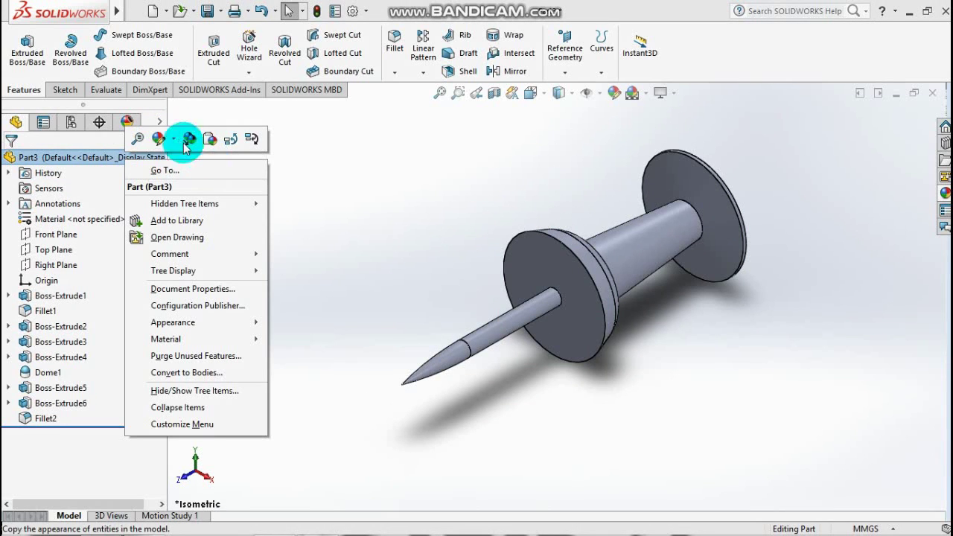
mouse_move(159, 138)
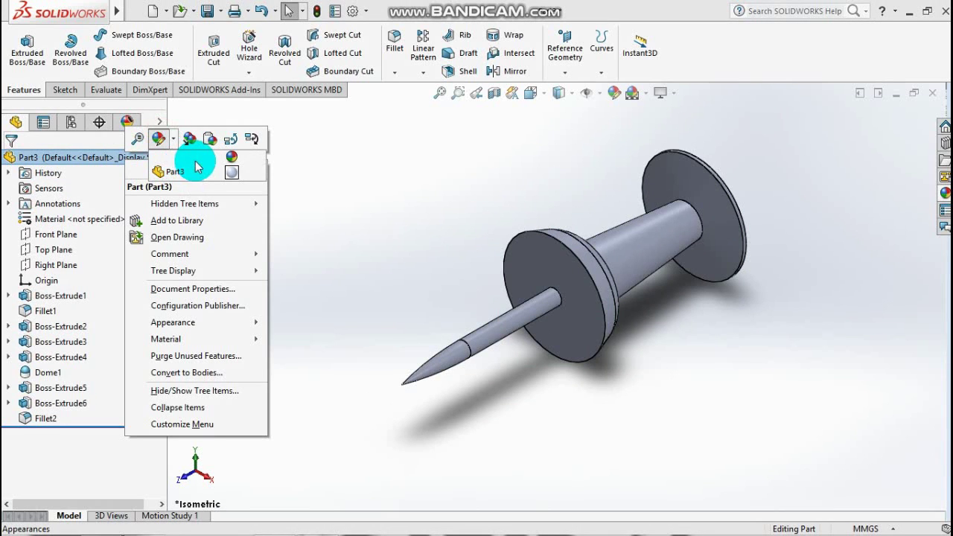
click(188, 172)
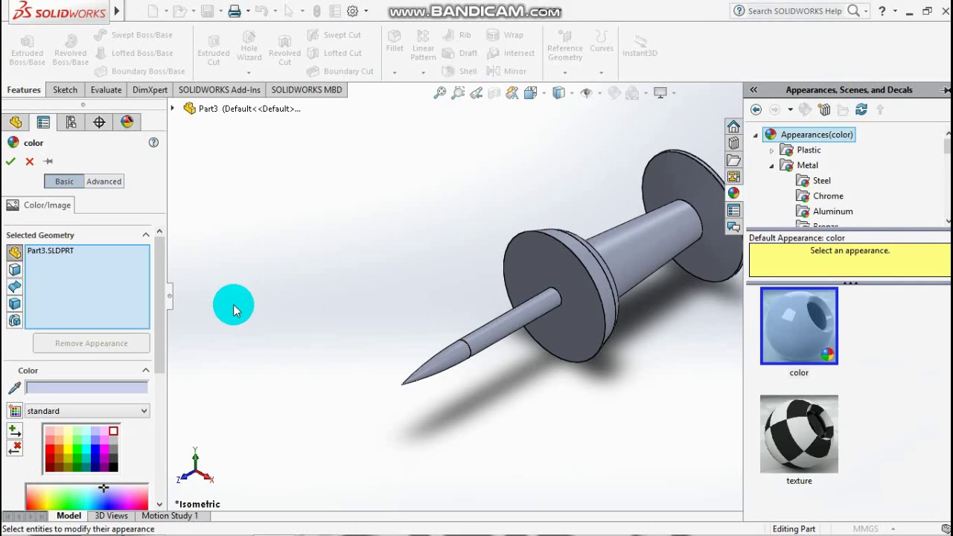
click(52, 452)
click(51, 454)
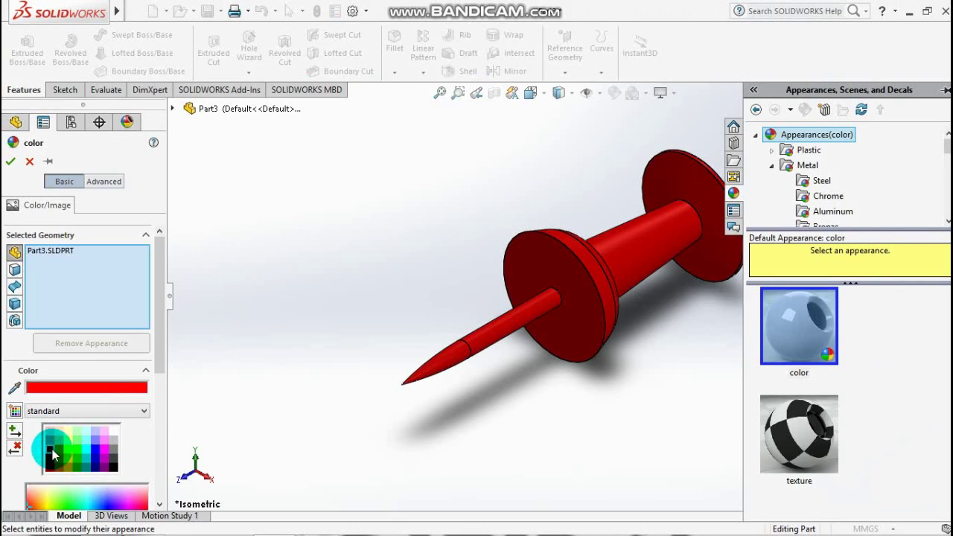
click(51, 457)
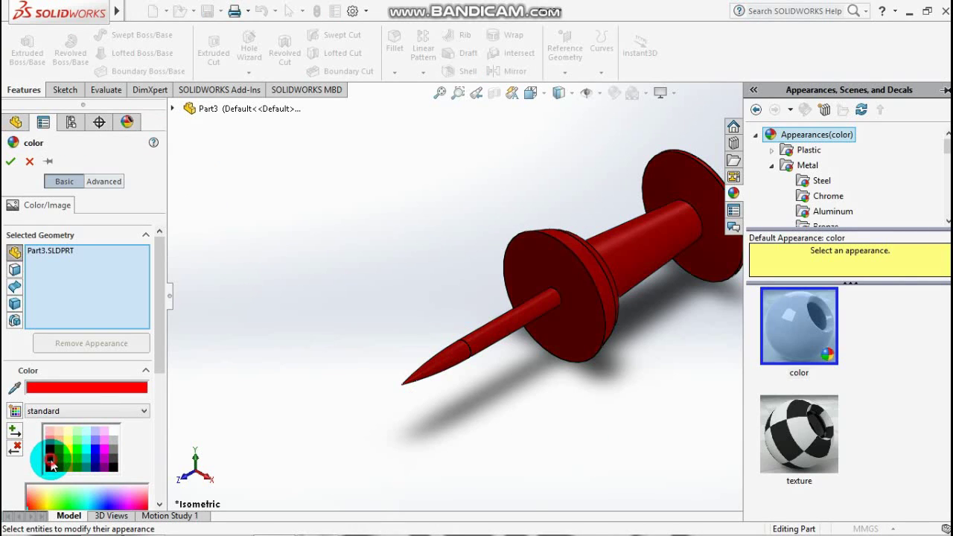
click(10, 165)
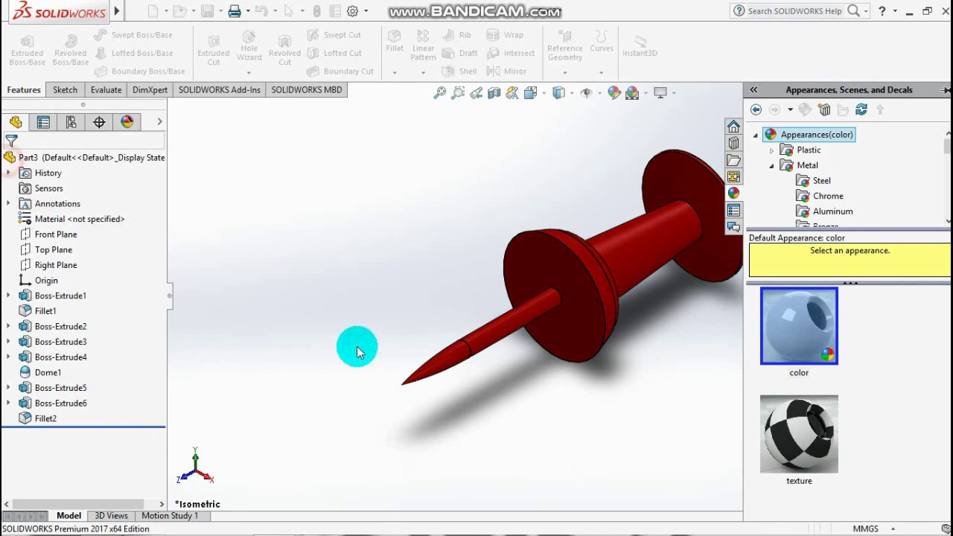
- Open the part's appearance editor and clear the whole part from the colour targets
click(498, 336)
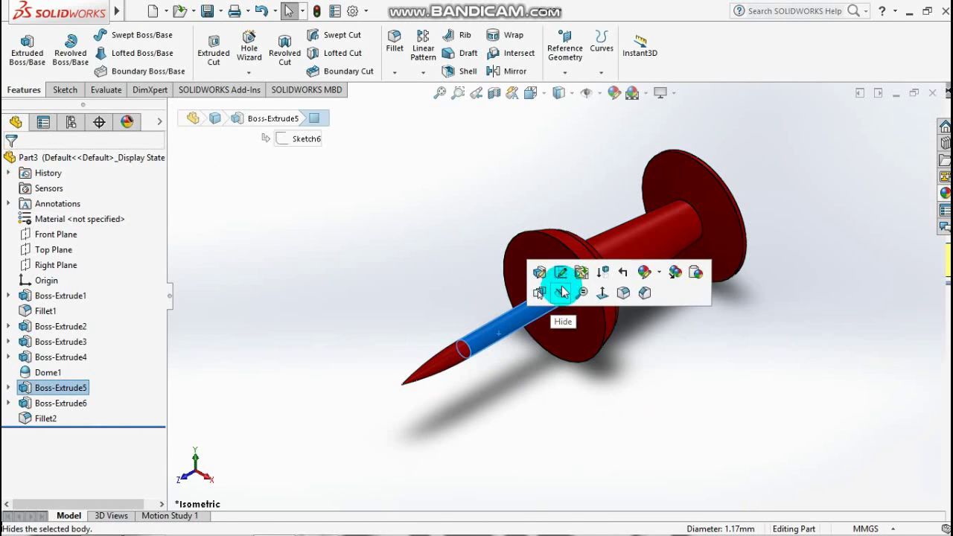
click(646, 272)
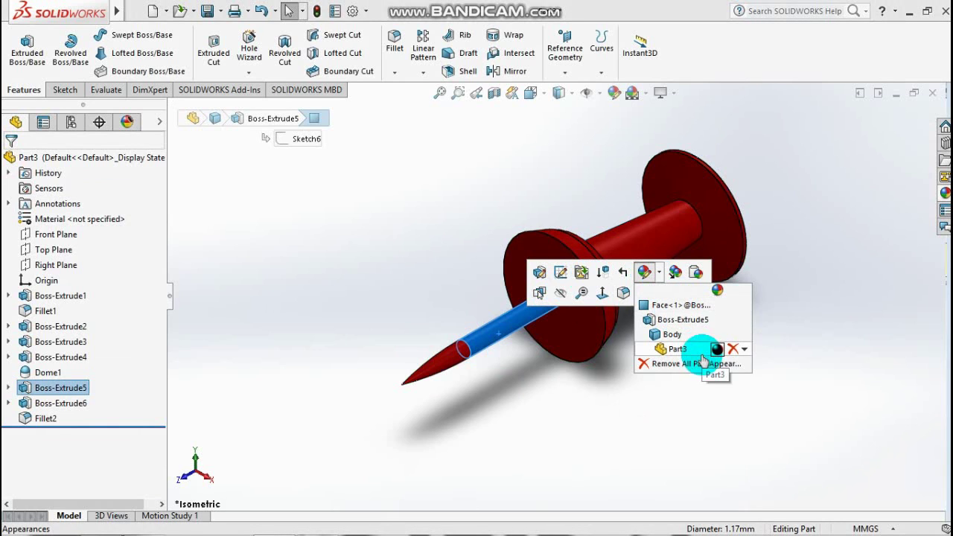
click(684, 335)
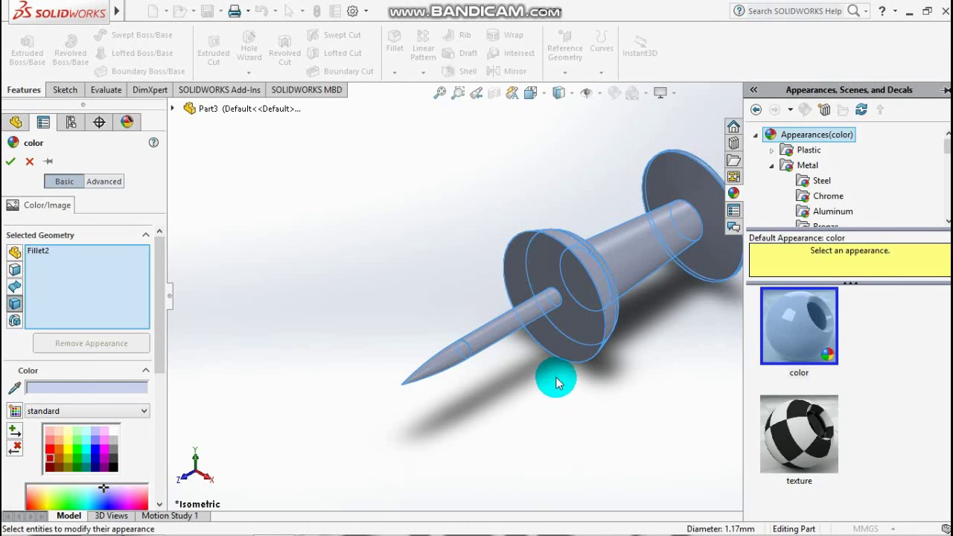
click(509, 341)
click(487, 330)
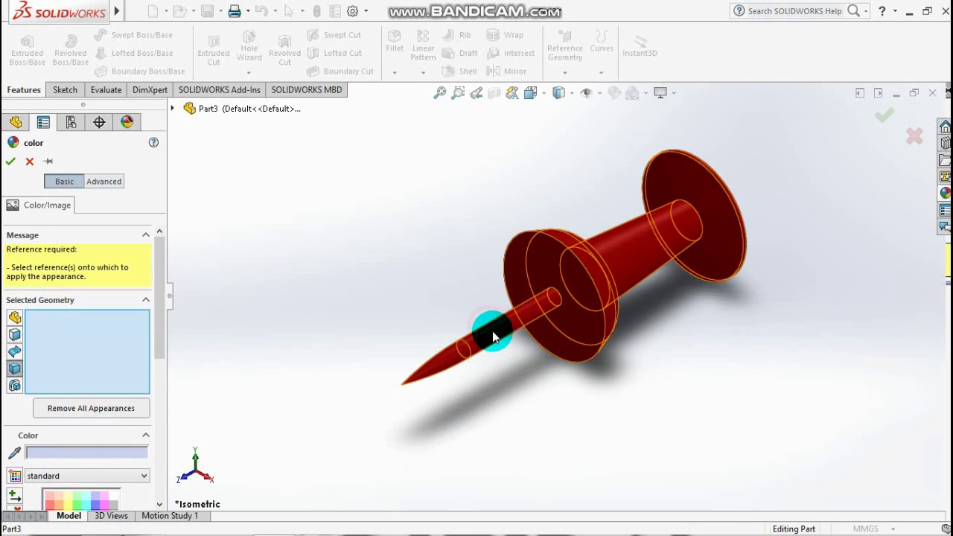
click(488, 330)
click(69, 296)
click(14, 269)
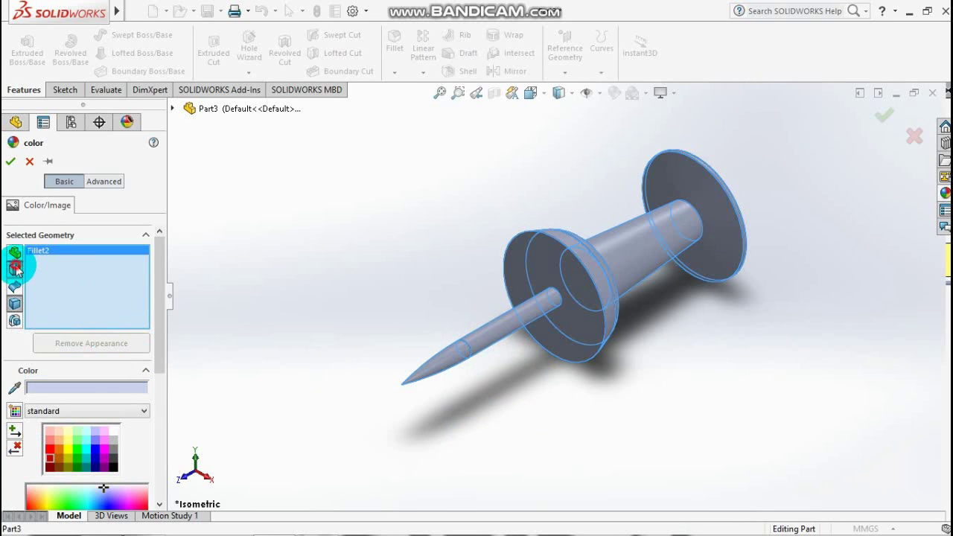
click(454, 343)
click(14, 287)
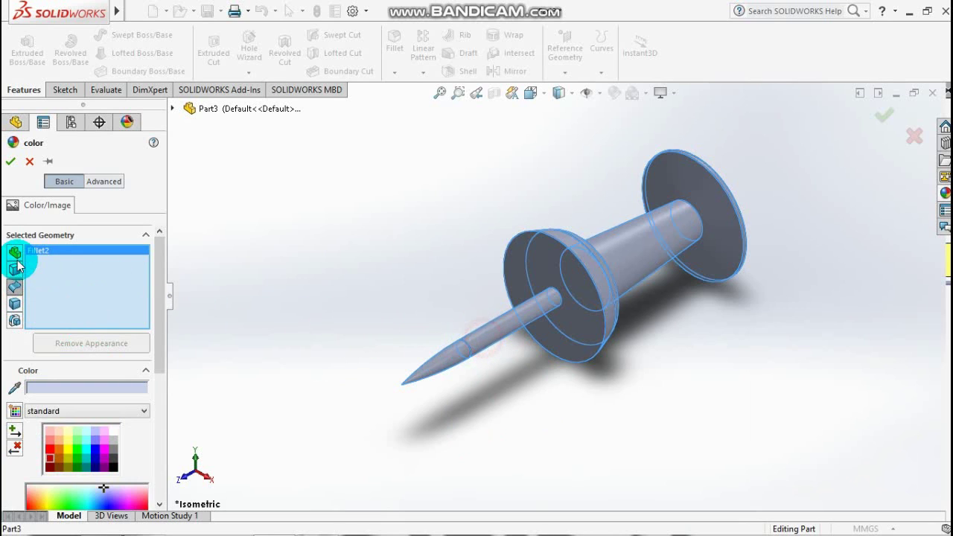
right_click(51, 256)
click(82, 260)
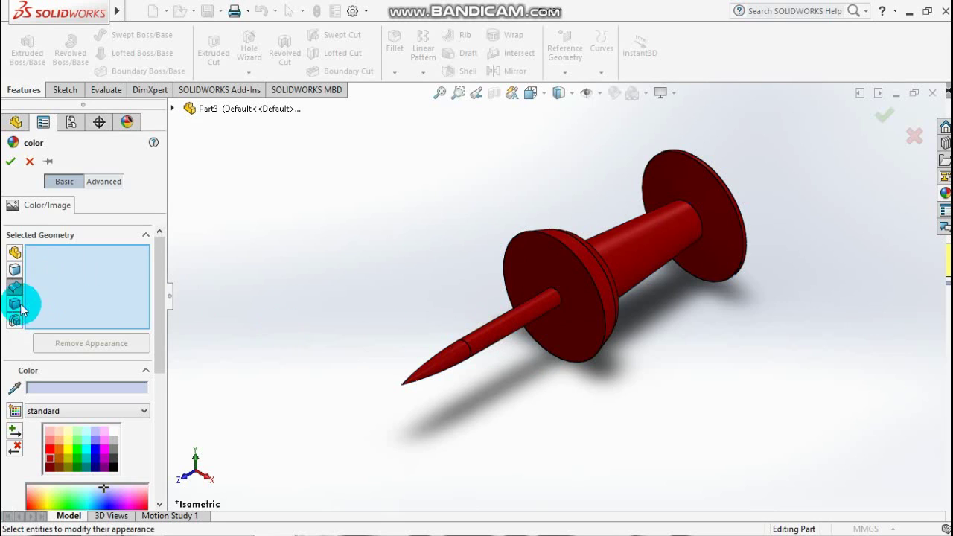
- Pick the needle's shaft and pointed tip faces and colour them light grey
click(15, 272)
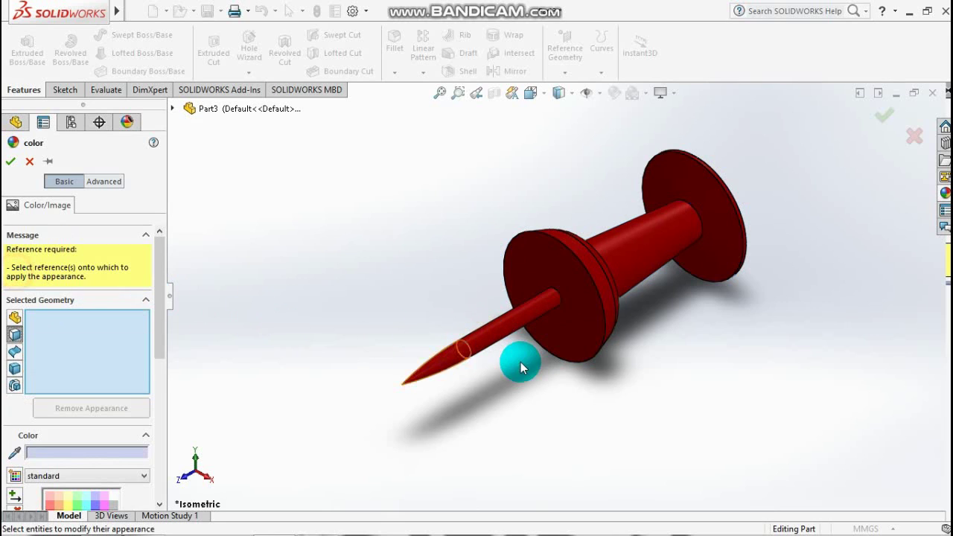
click(482, 348)
click(447, 362)
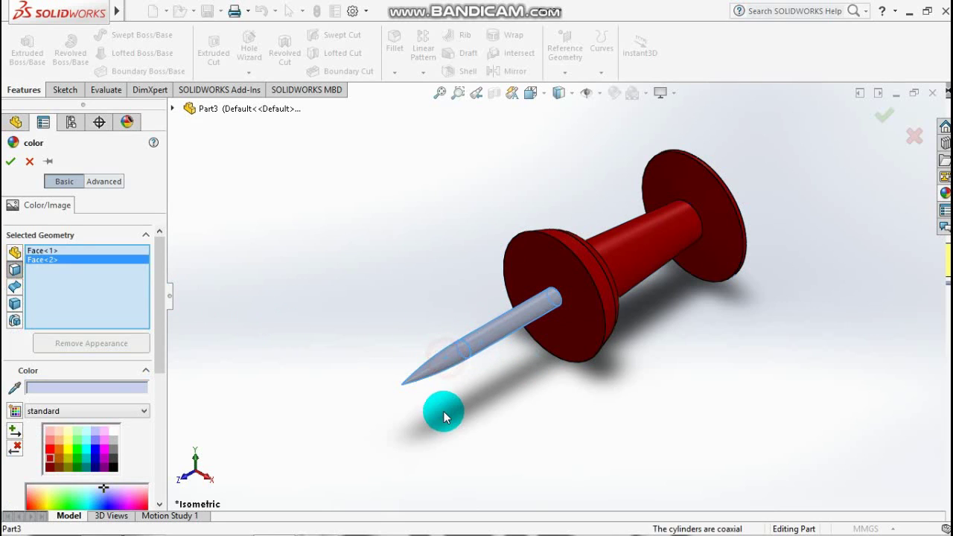
click(113, 431)
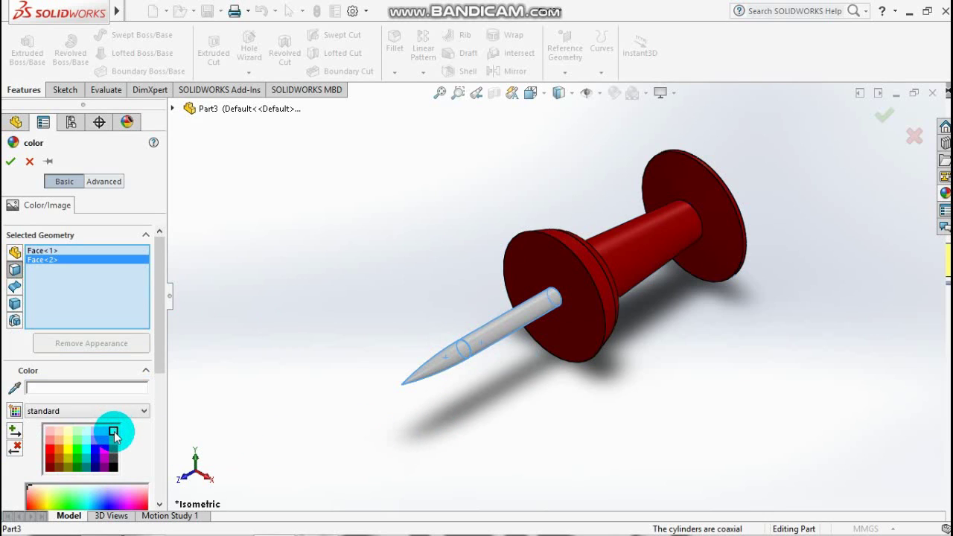
click(10, 161)
scroll(655, 434, up, 3)
- Switch to front, then isometric view, orbit the pin, and collapse the feature tree
scroll(531, 336, down, 3)
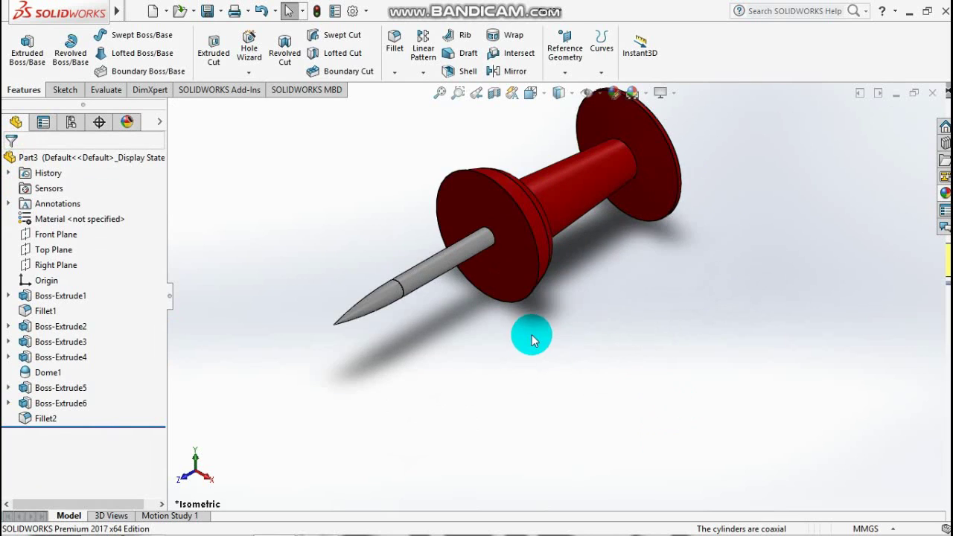
scroll(529, 340, up, 1)
key(space)
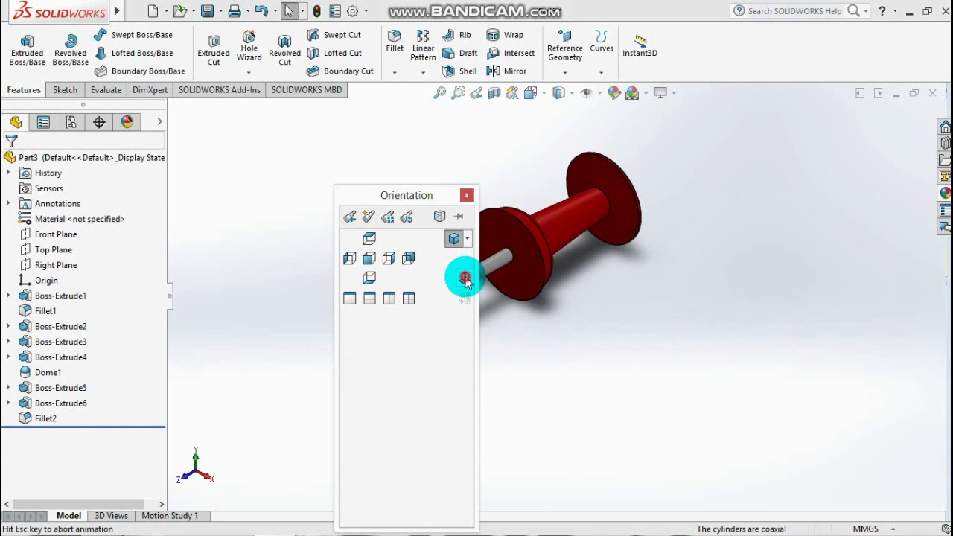
click(454, 269)
key(space)
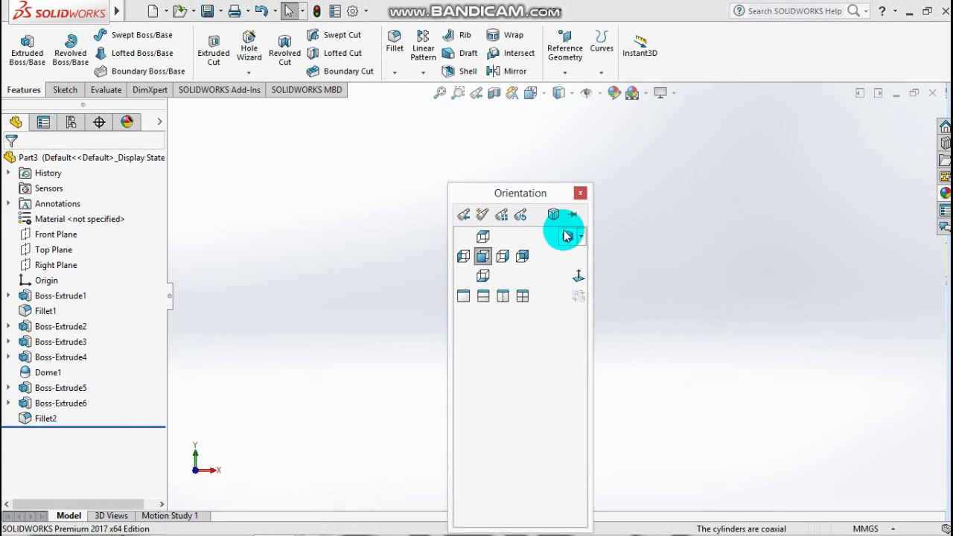
click(563, 231)
mouse_move(759, 272)
middle_down()
mouse_move(623, 266)
mouse_move(542, 311)
mouse_move(532, 327)
middle_up()
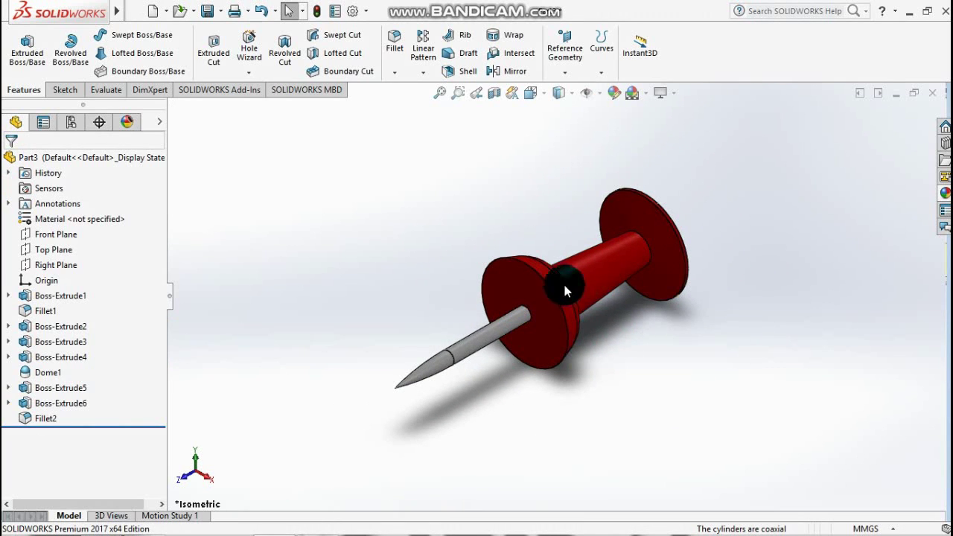
click(168, 300)
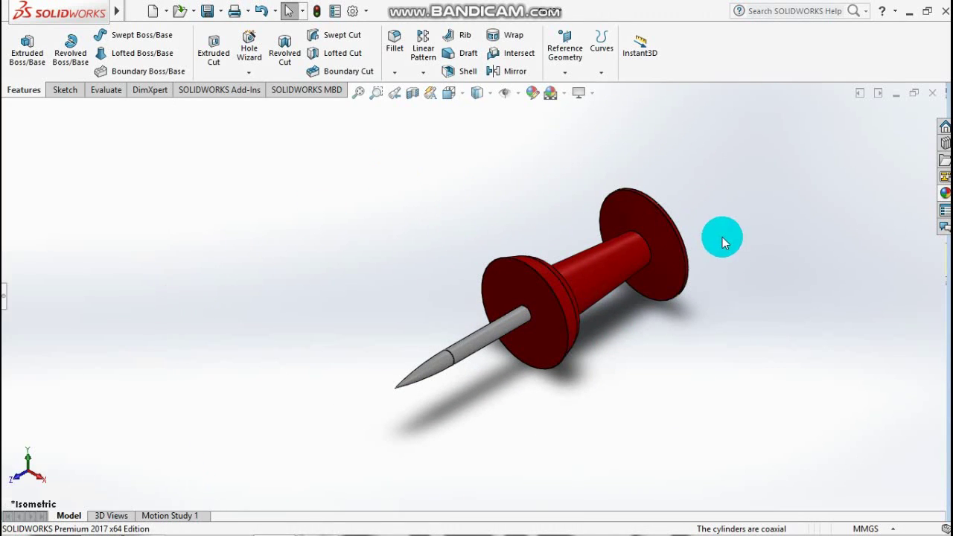
- Toggle Cartoon shading, reset and reorient the view, orbit to a final angle, and save
click(578, 92)
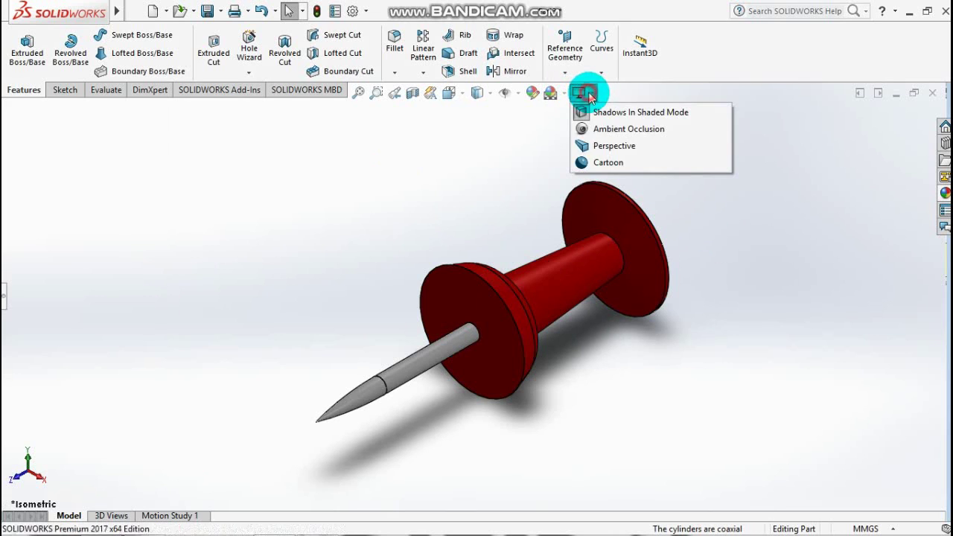
click(589, 169)
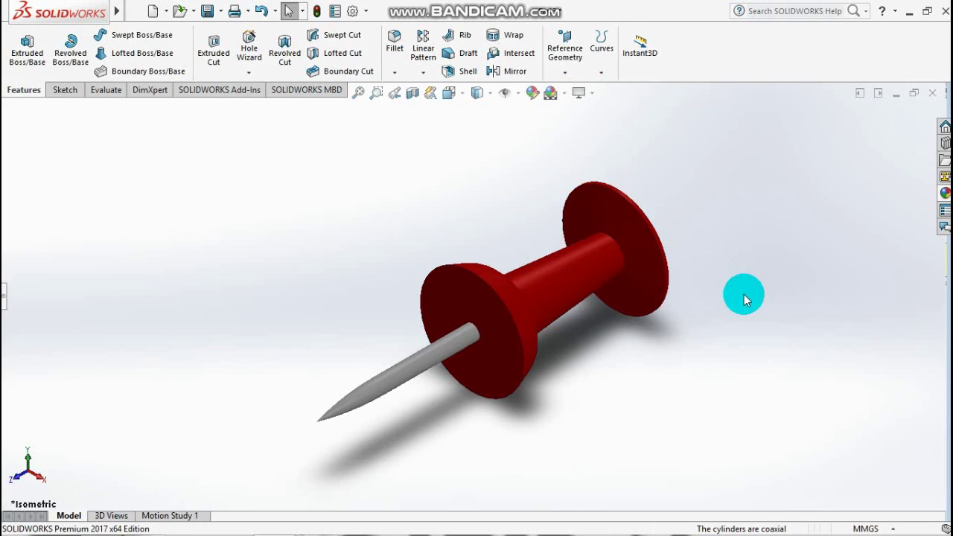
key(space)
click(673, 233)
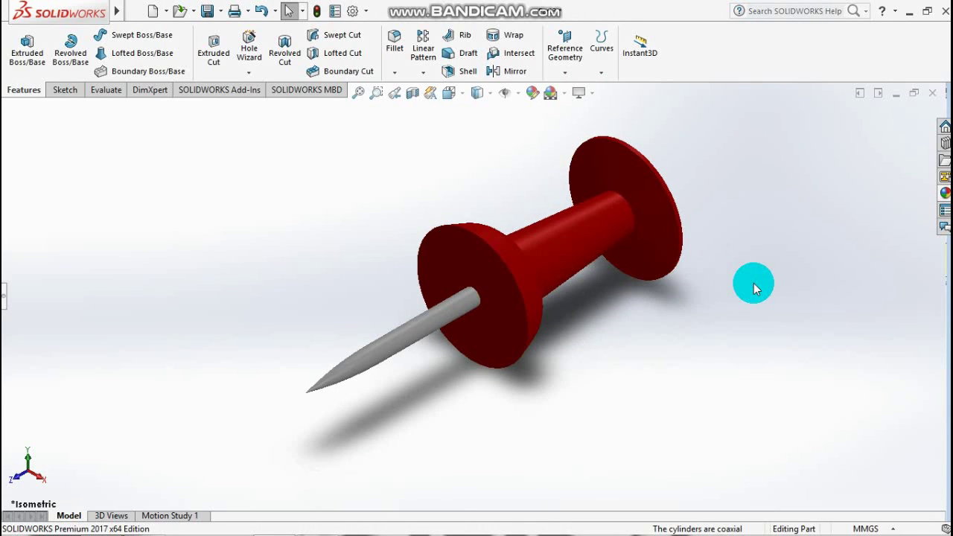
key(ctrl+7)
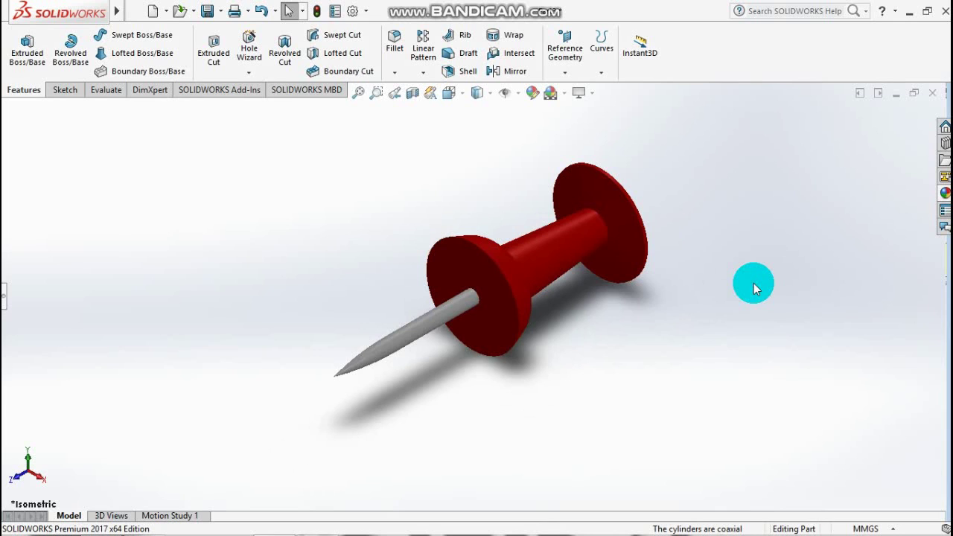
middle_drag(753, 283, 714, 312)
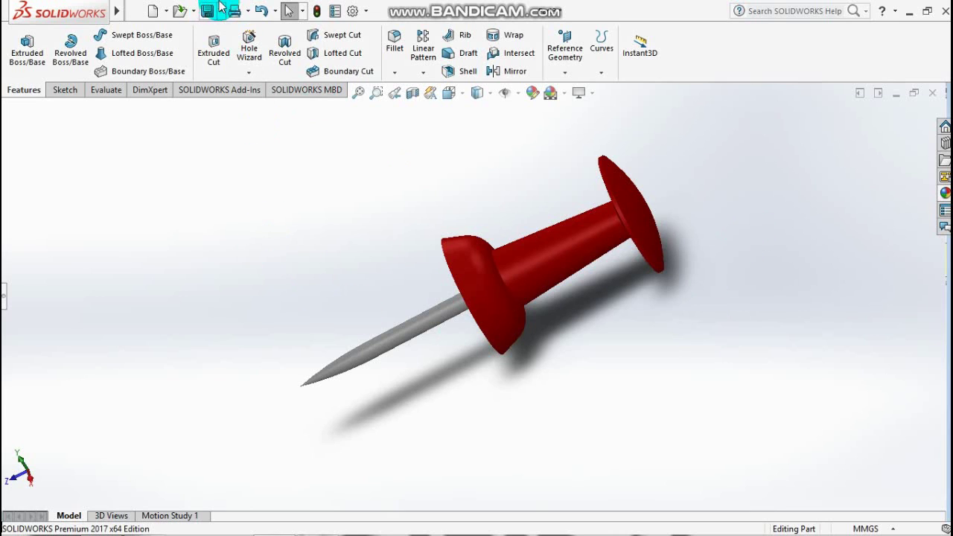
click(208, 14)
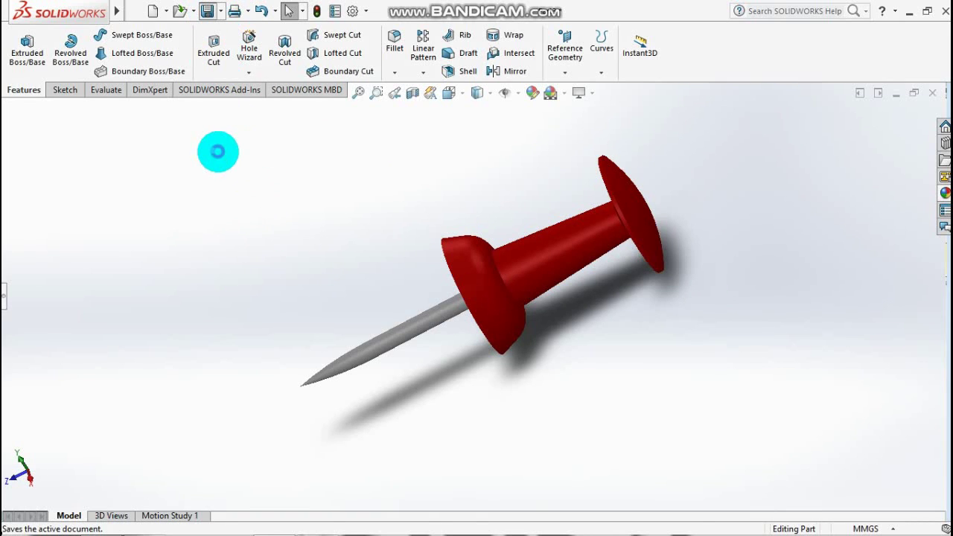
- Replace the default Part3 file name with Pin and save it as a part file
key(ctrl+s)
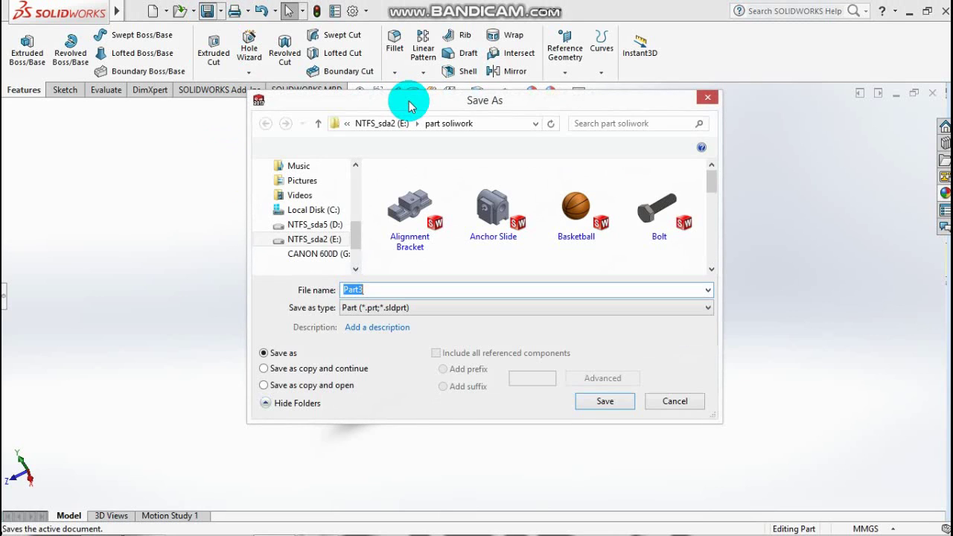
mouse_move(408, 105)
mouse_down()
mouse_move(788, 40)
mouse_move(753, 255)
mouse_move(117, 18)
mouse_up()
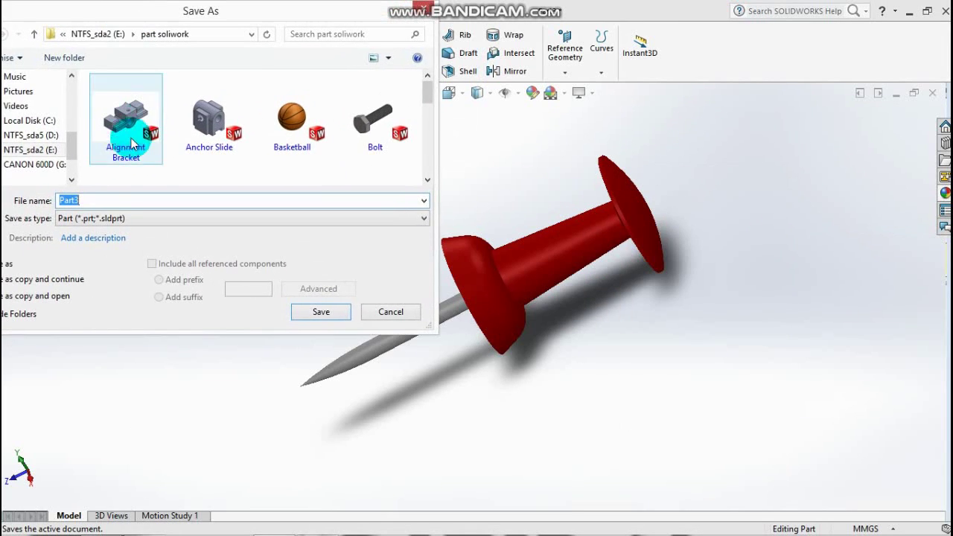
drag(105, 198, 4, 192)
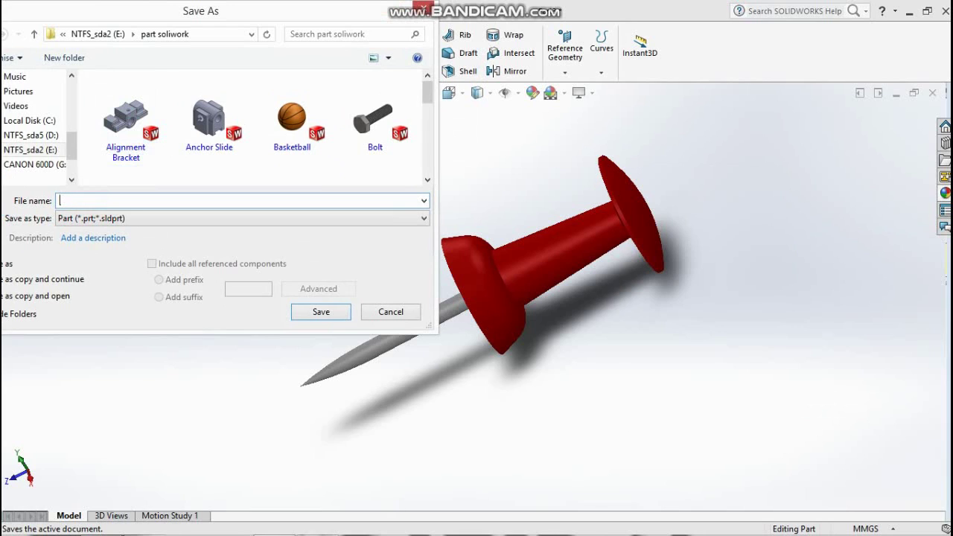
text(Pin)
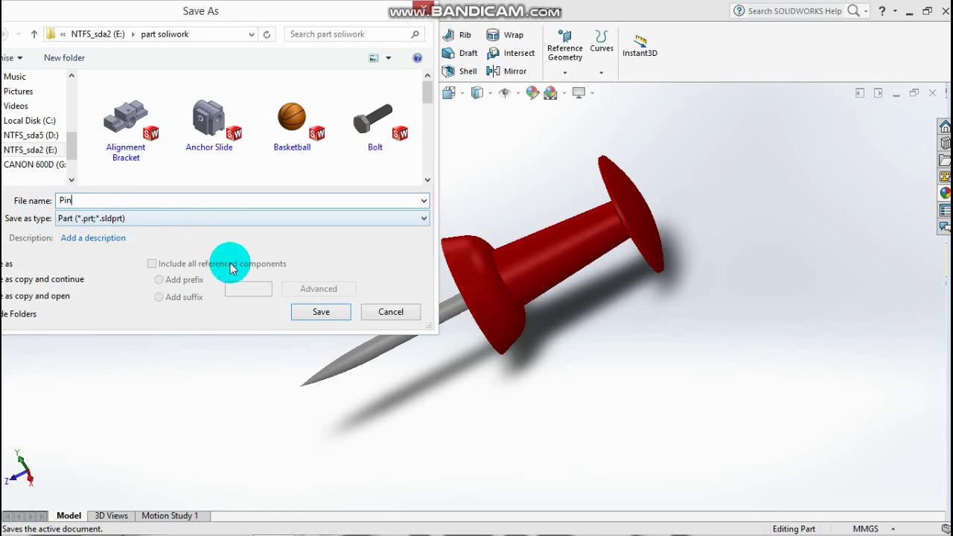
click(317, 313)
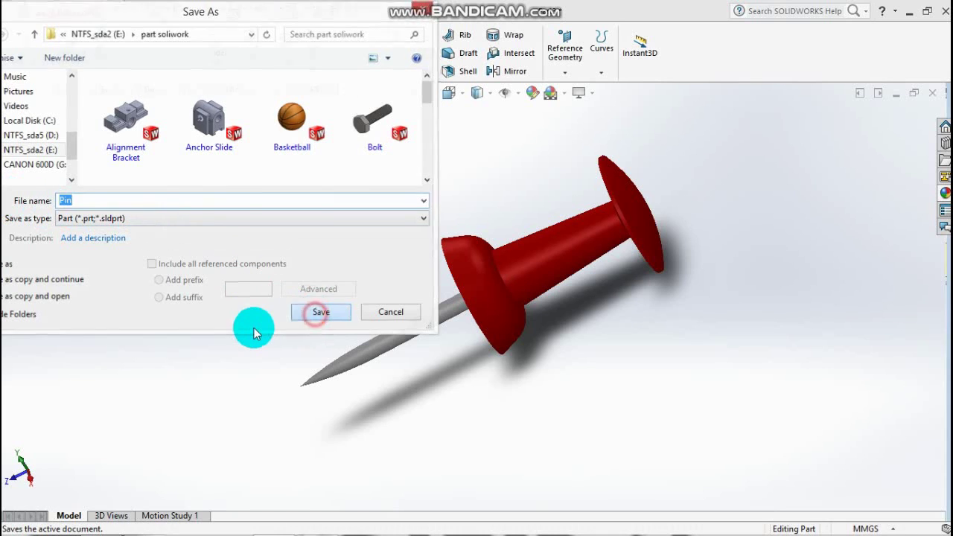